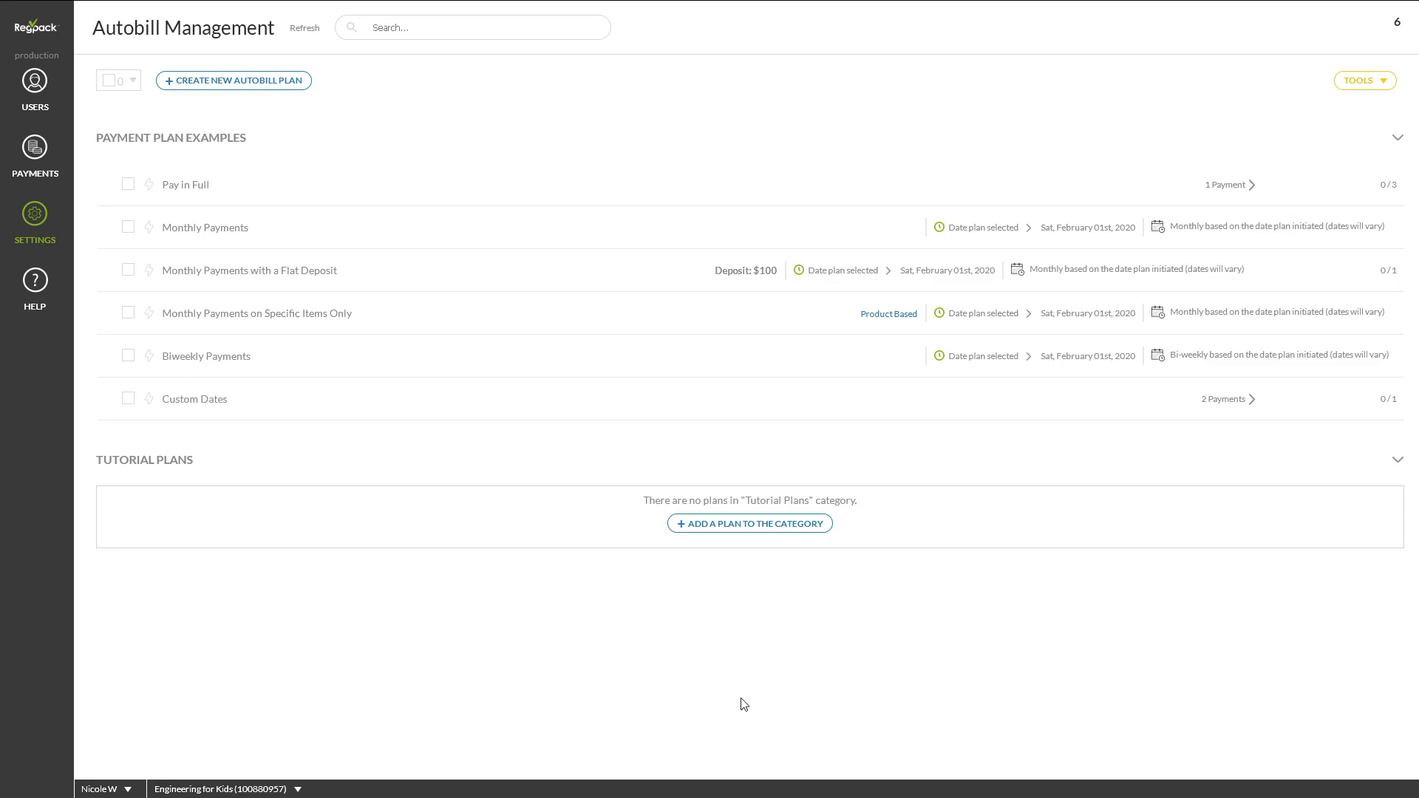
Go to the Autobill management page
mouse_move(6, 241)
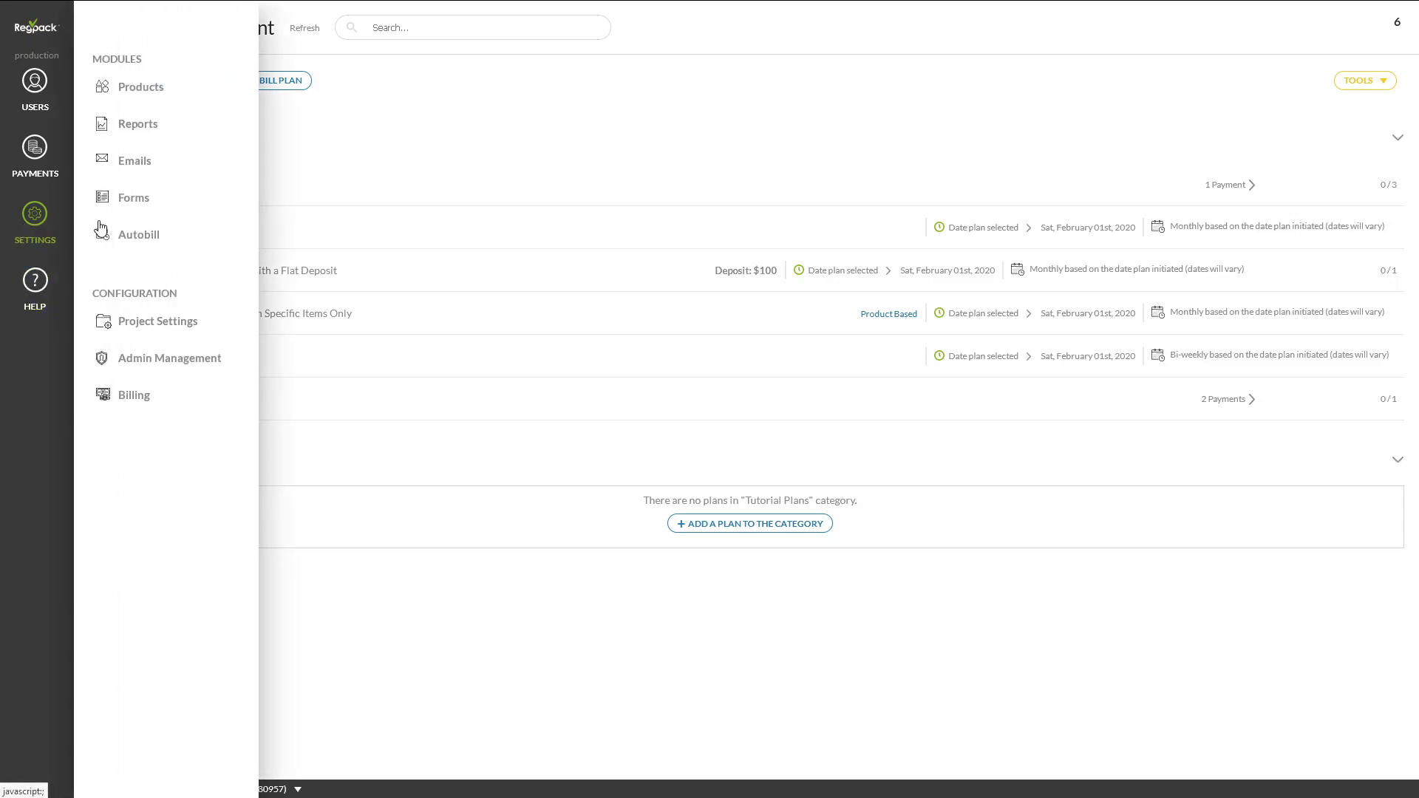
click(134, 235)
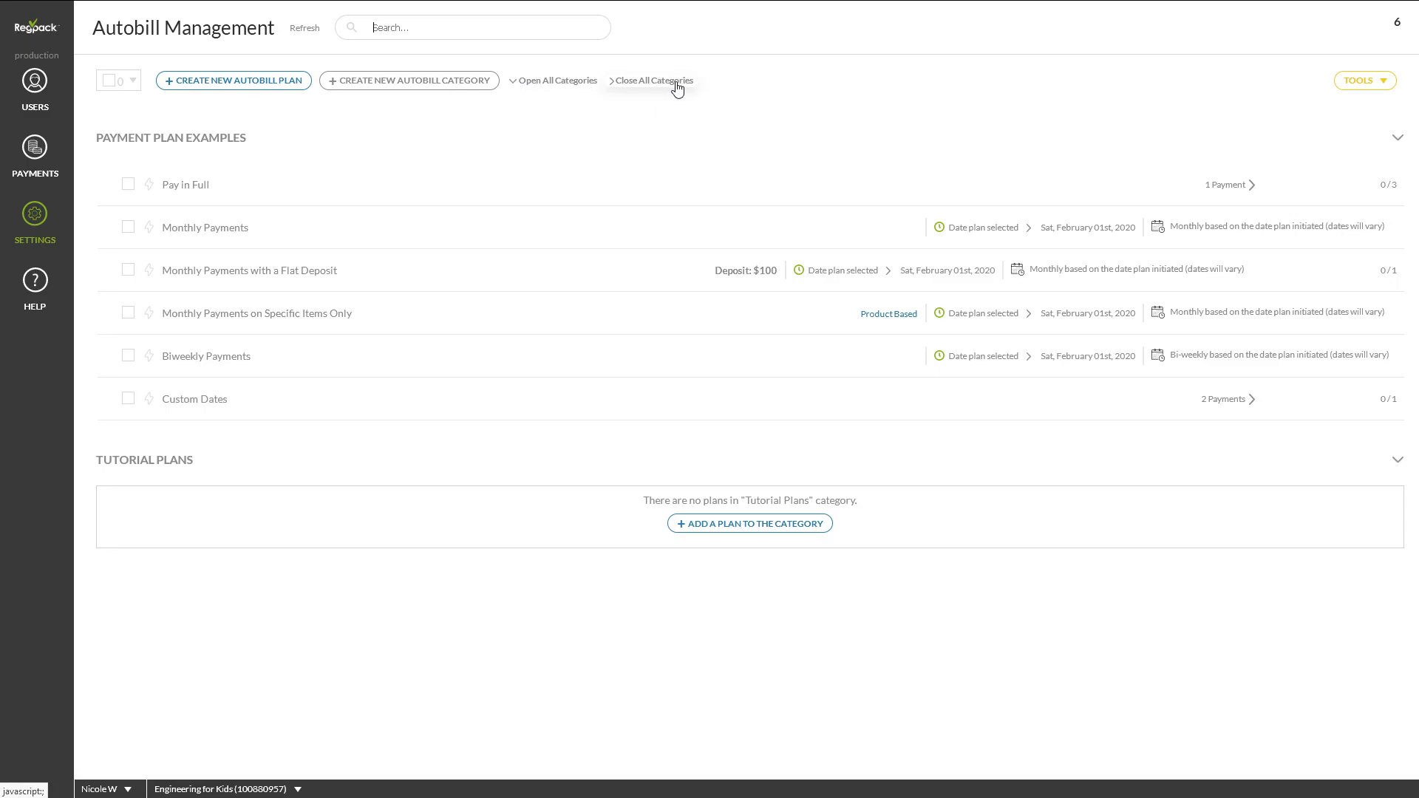
click(628, 83)
click(583, 83)
Review the general auto billing settings and close them
click(1362, 88)
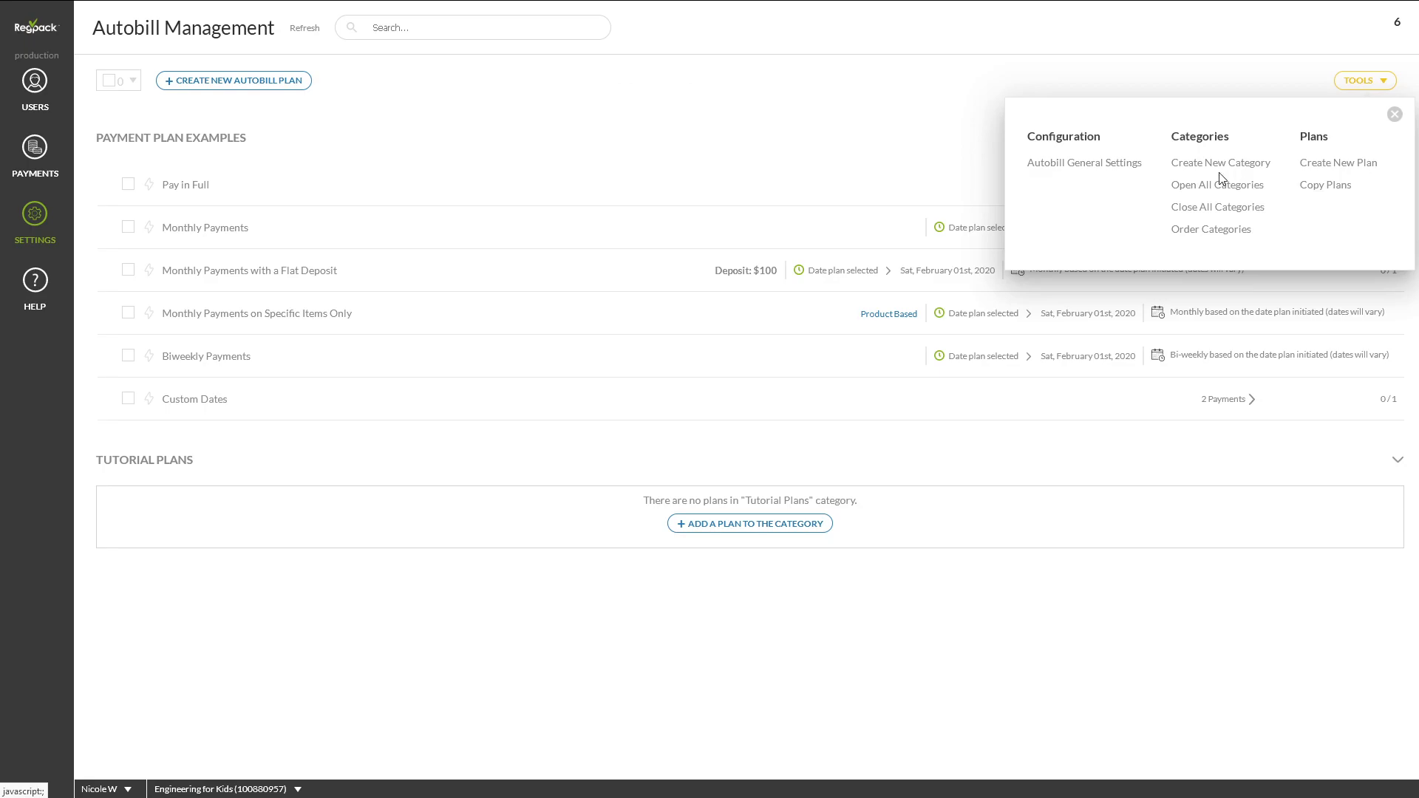
click(1079, 166)
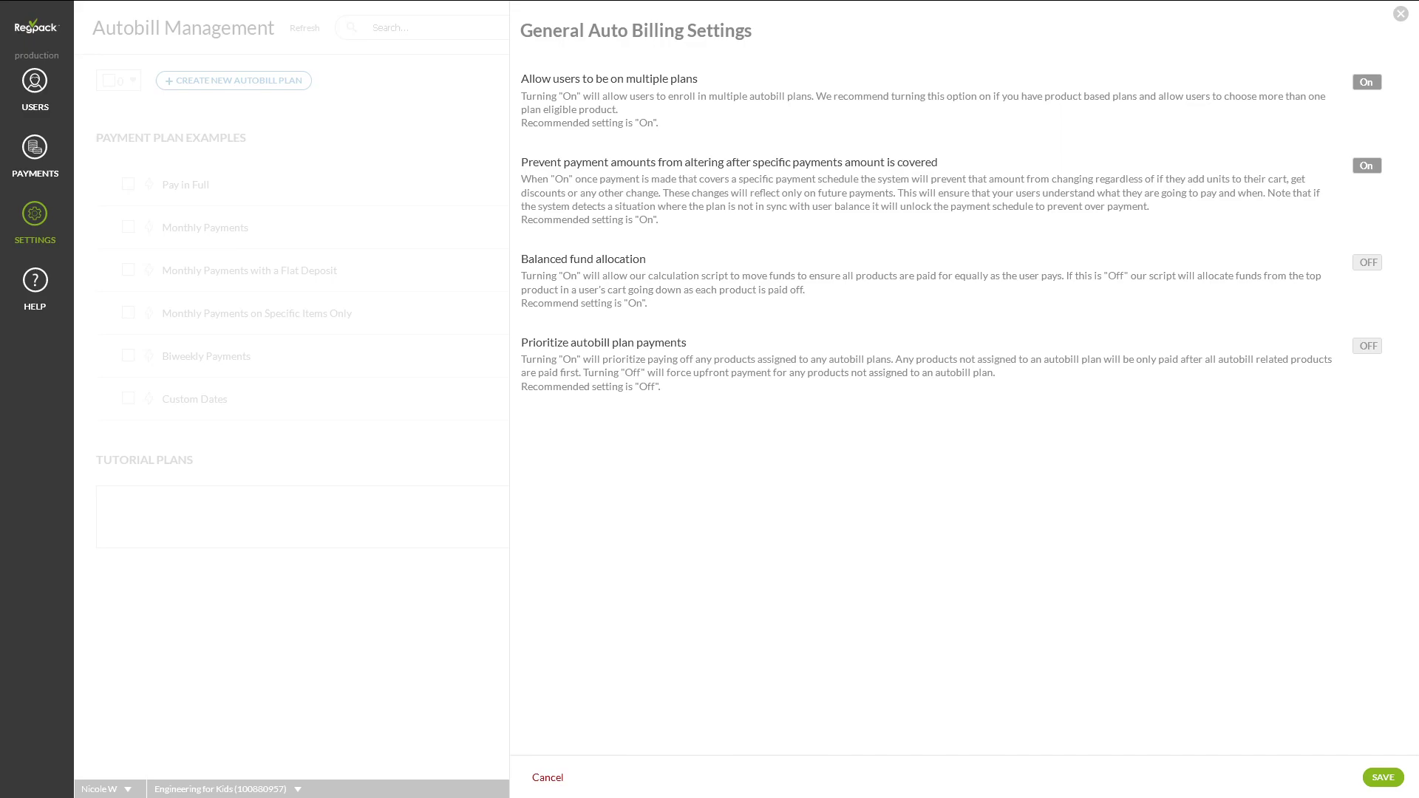
click(1400, 14)
Start a new autobilling plan named "Plan" in the Payment Plan Examples category and make it admin only
click(251, 88)
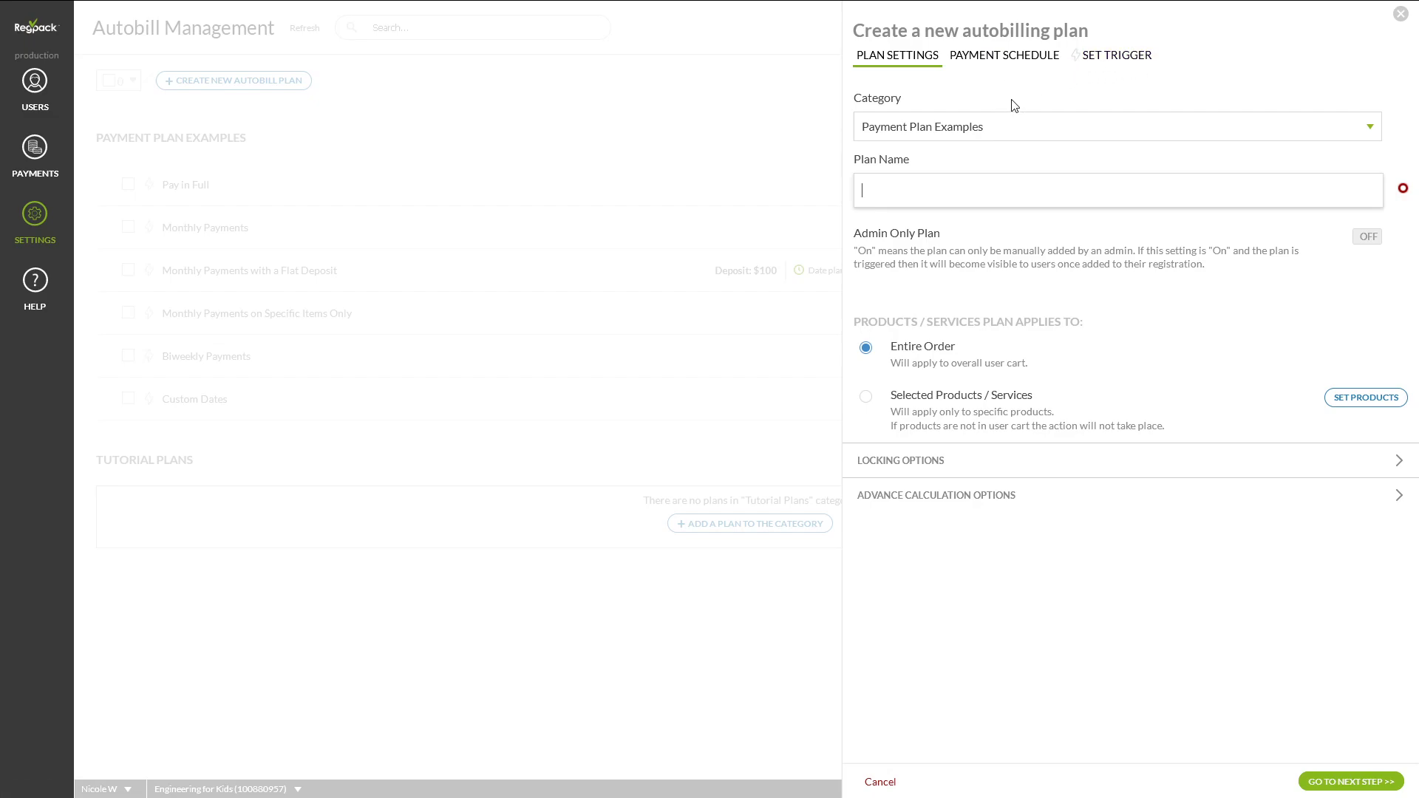
click(1006, 128)
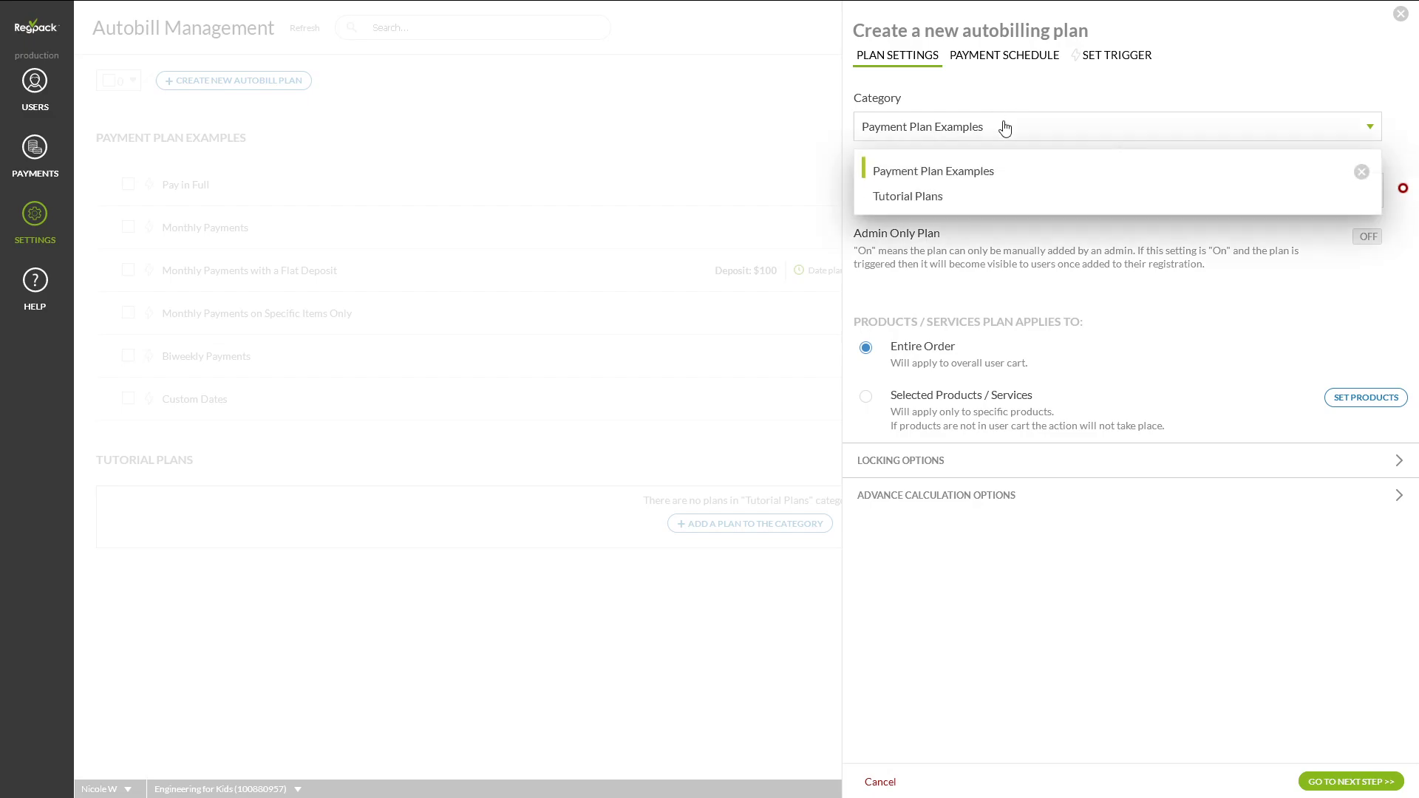
click(1005, 128)
click(973, 185)
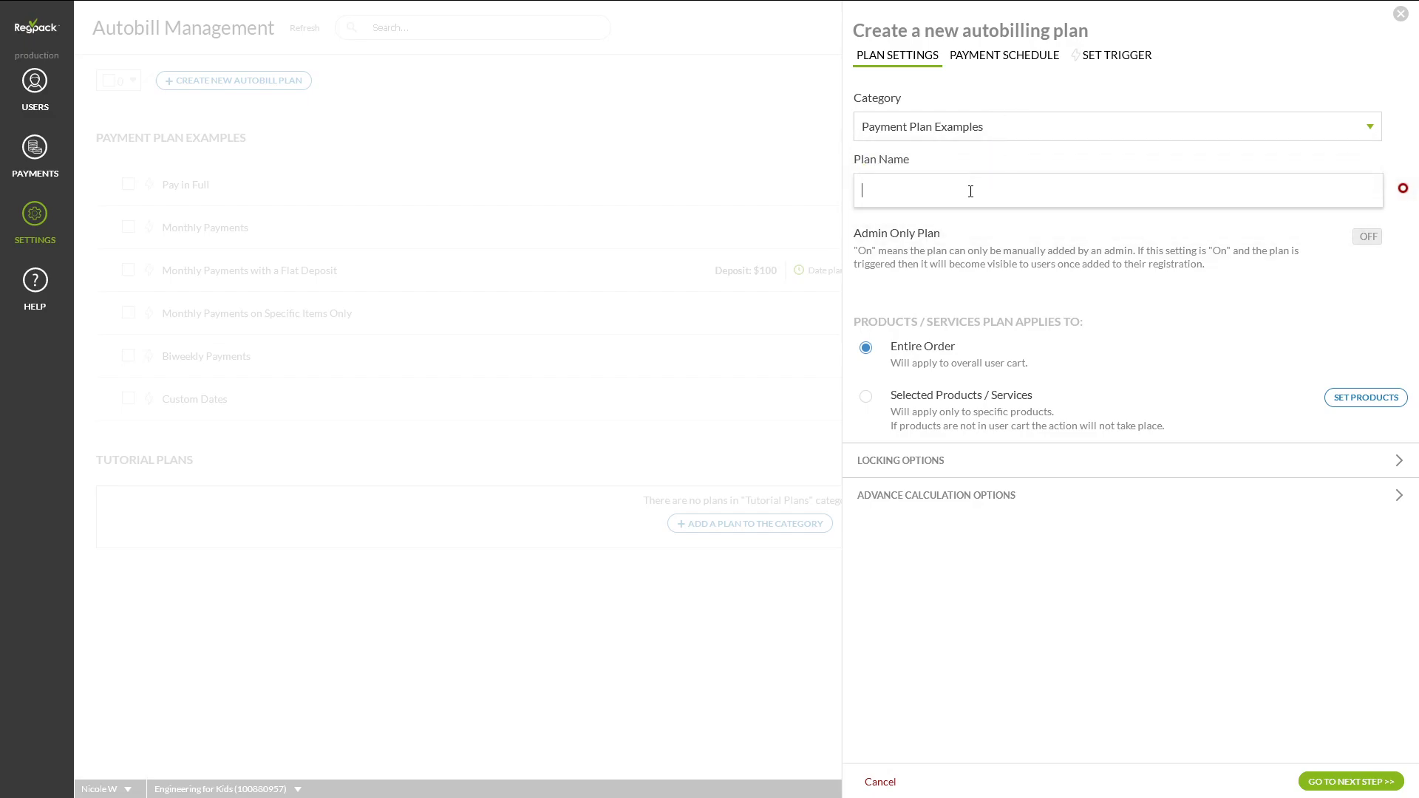
text(Plan)
click(1369, 250)
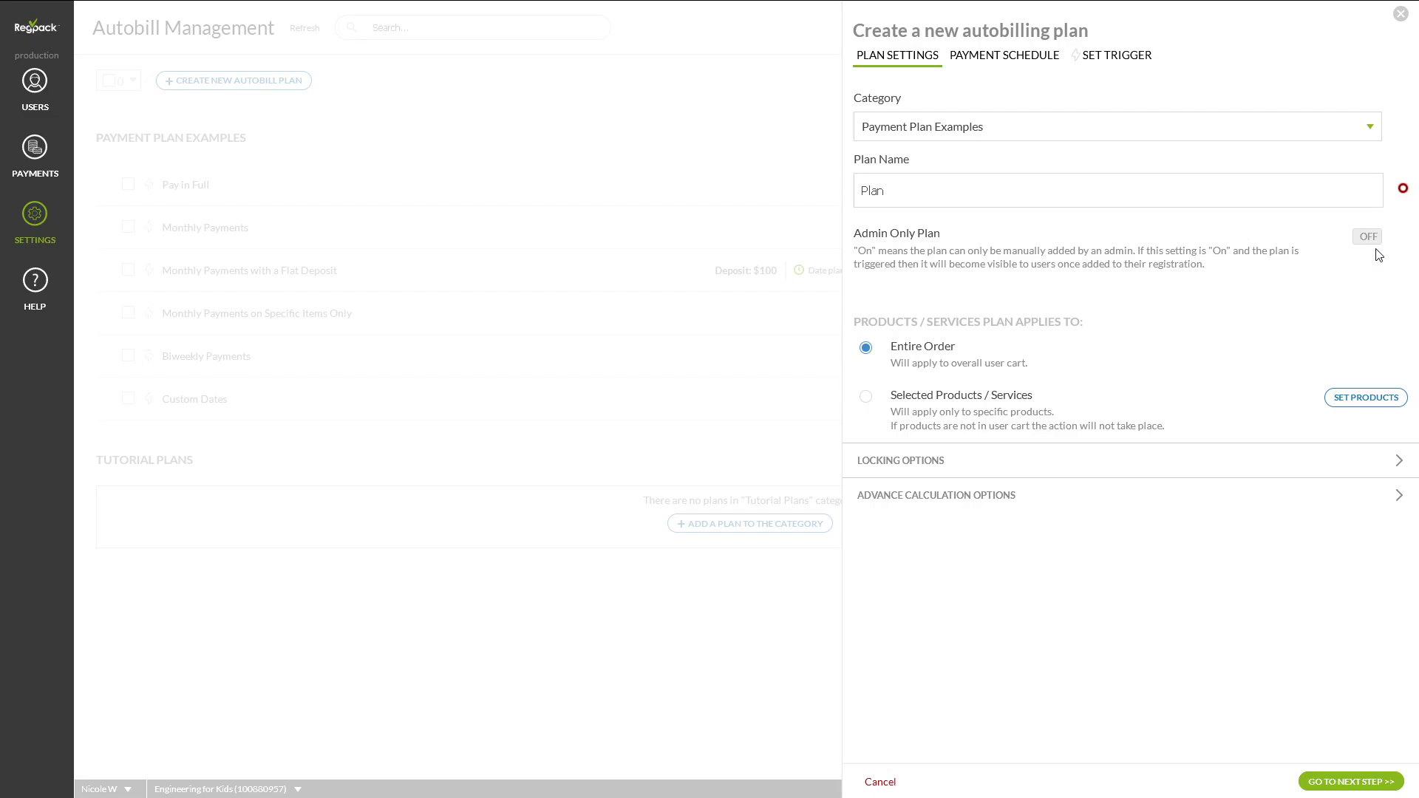
click(1371, 240)
Apply the plan only to the January products: Elementary School, Middle School, High School, Before Care and After Care
click(1027, 398)
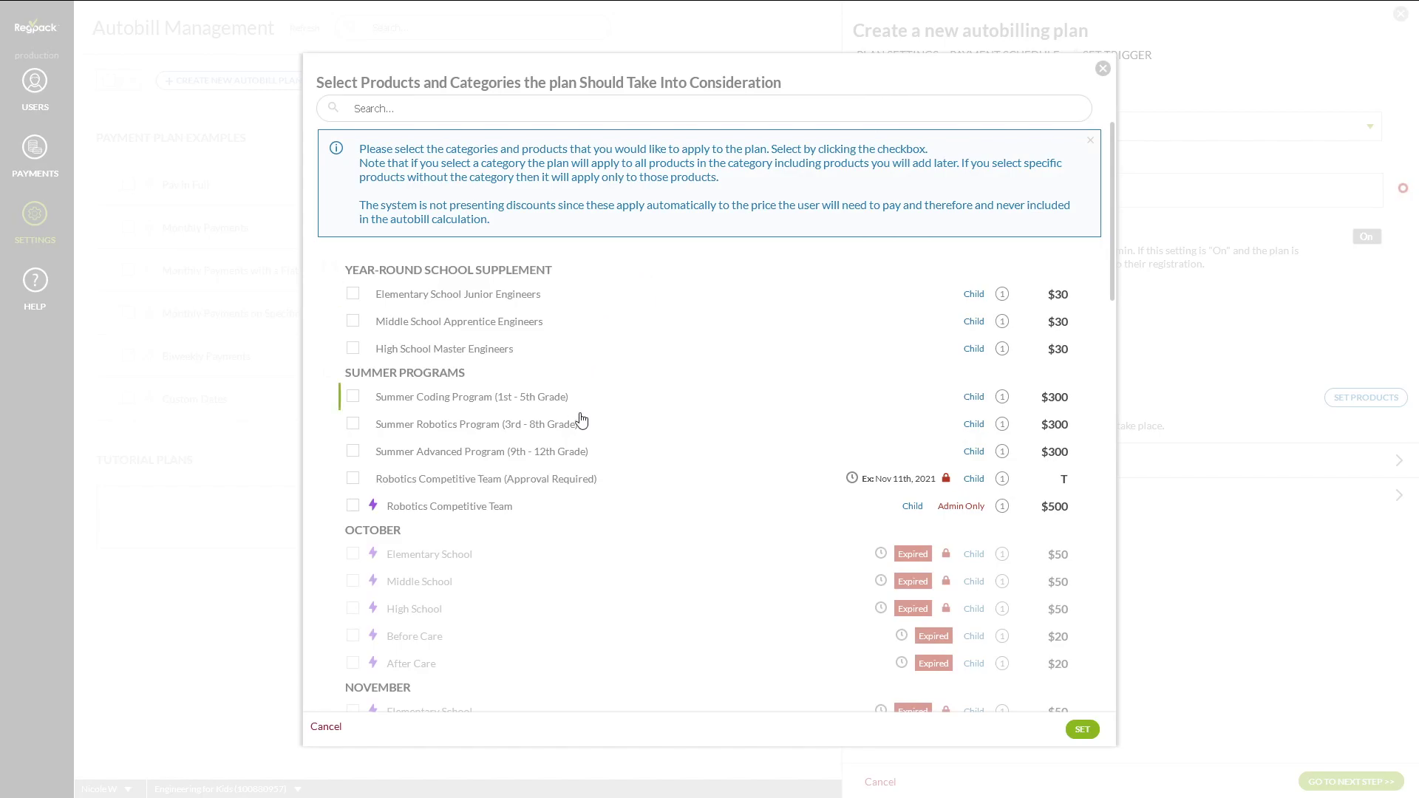
scroll(594, 481, down, 1)
scroll(594, 482, down, 8)
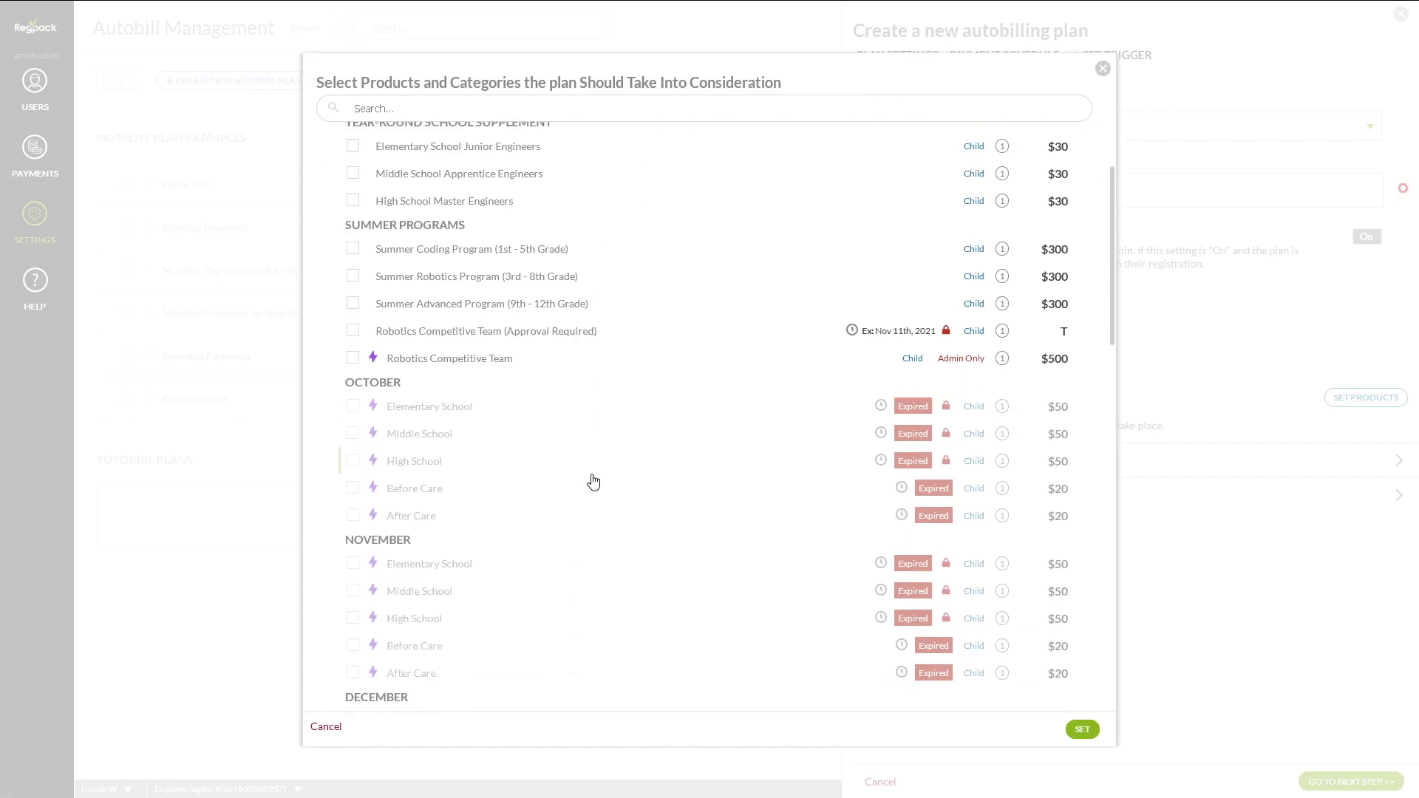
click(420, 439)
click(418, 466)
click(423, 492)
click(424, 515)
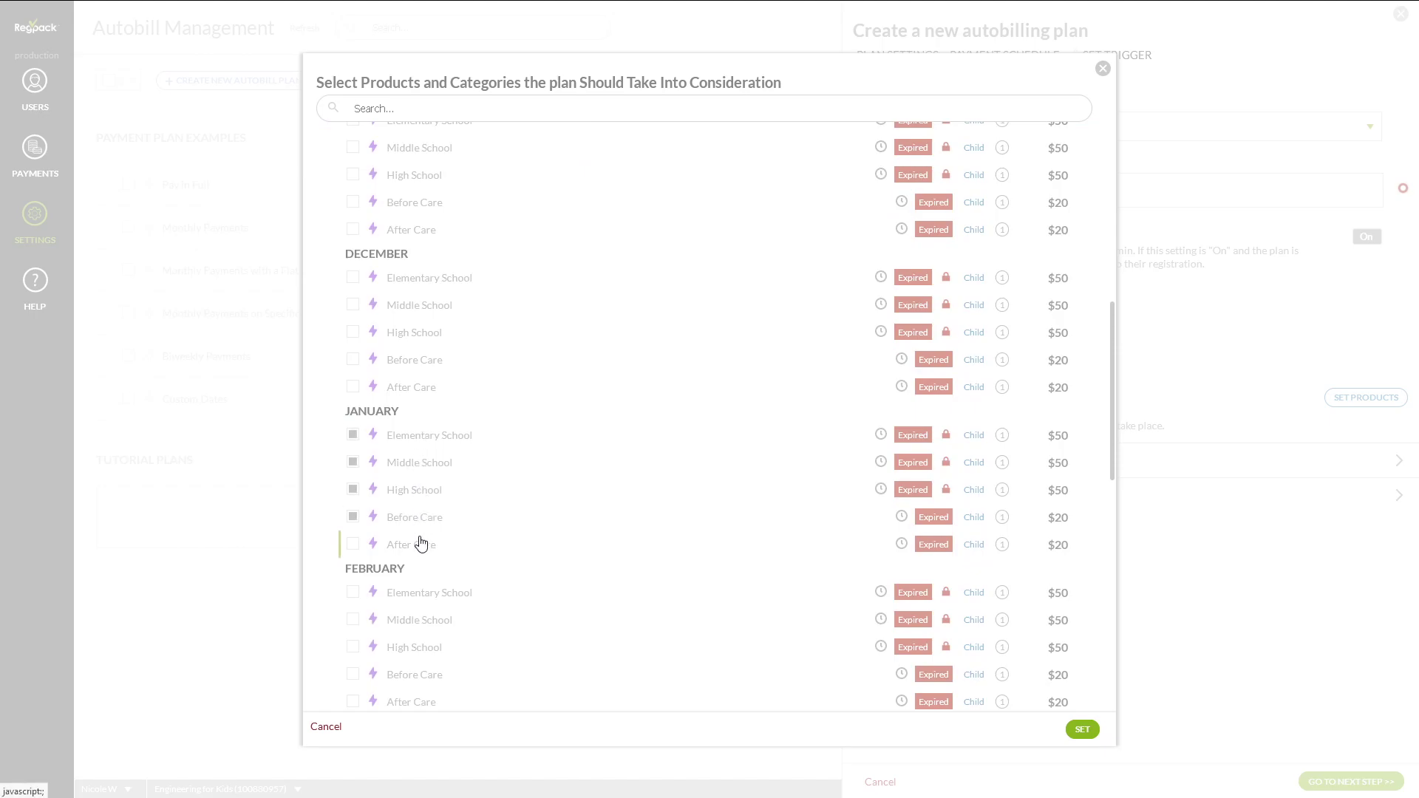
click(436, 551)
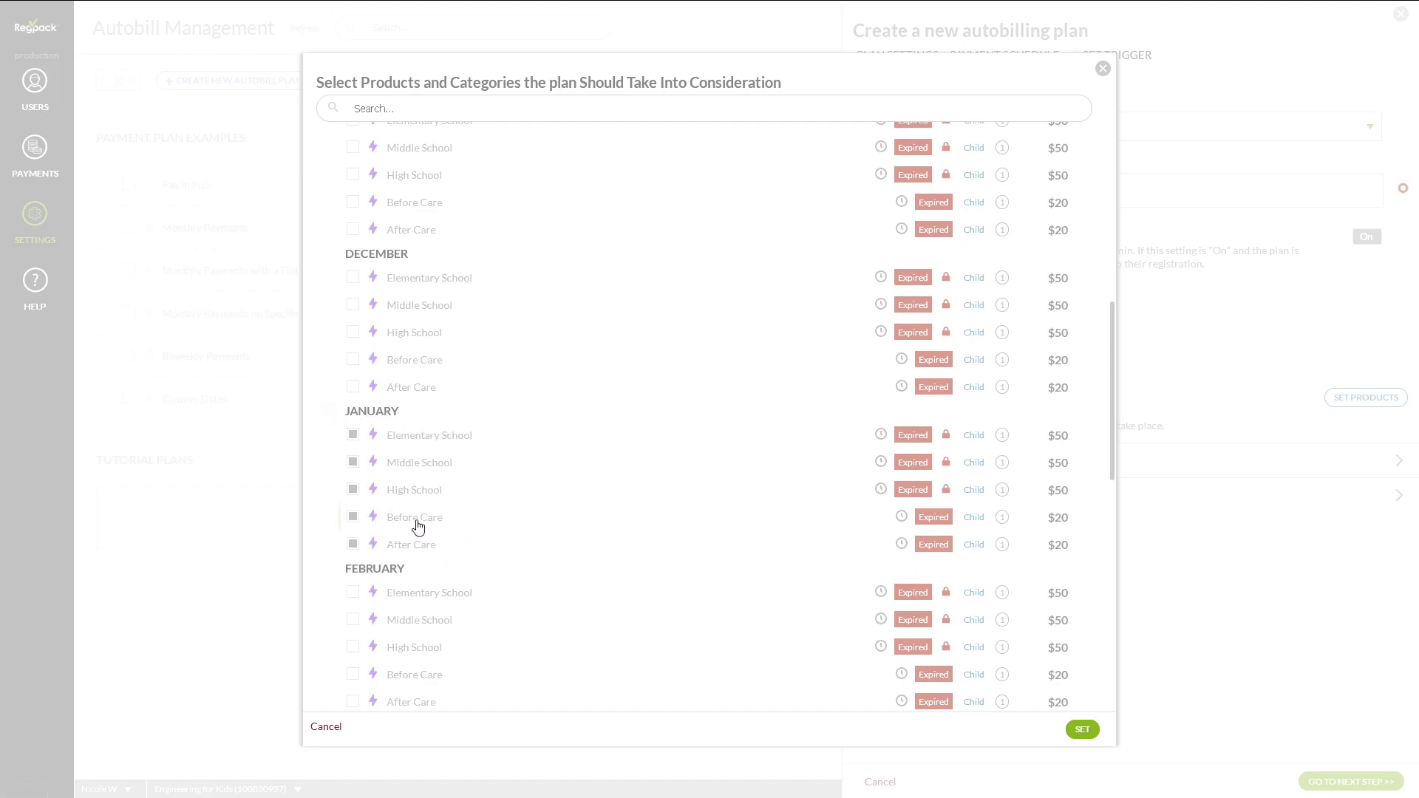
click(1084, 730)
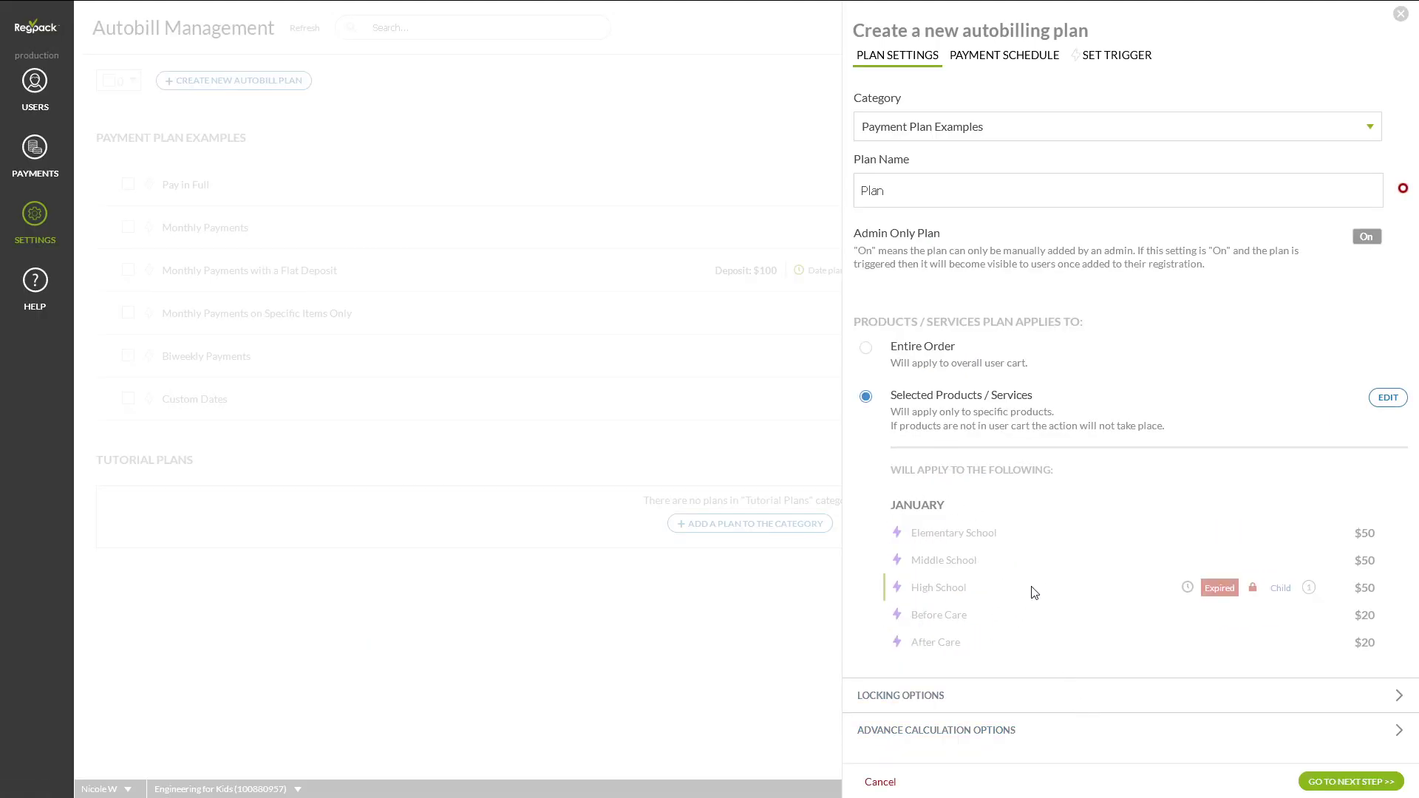
Examine the plan's locking options for locking users in after selection and after the first payment
click(985, 704)
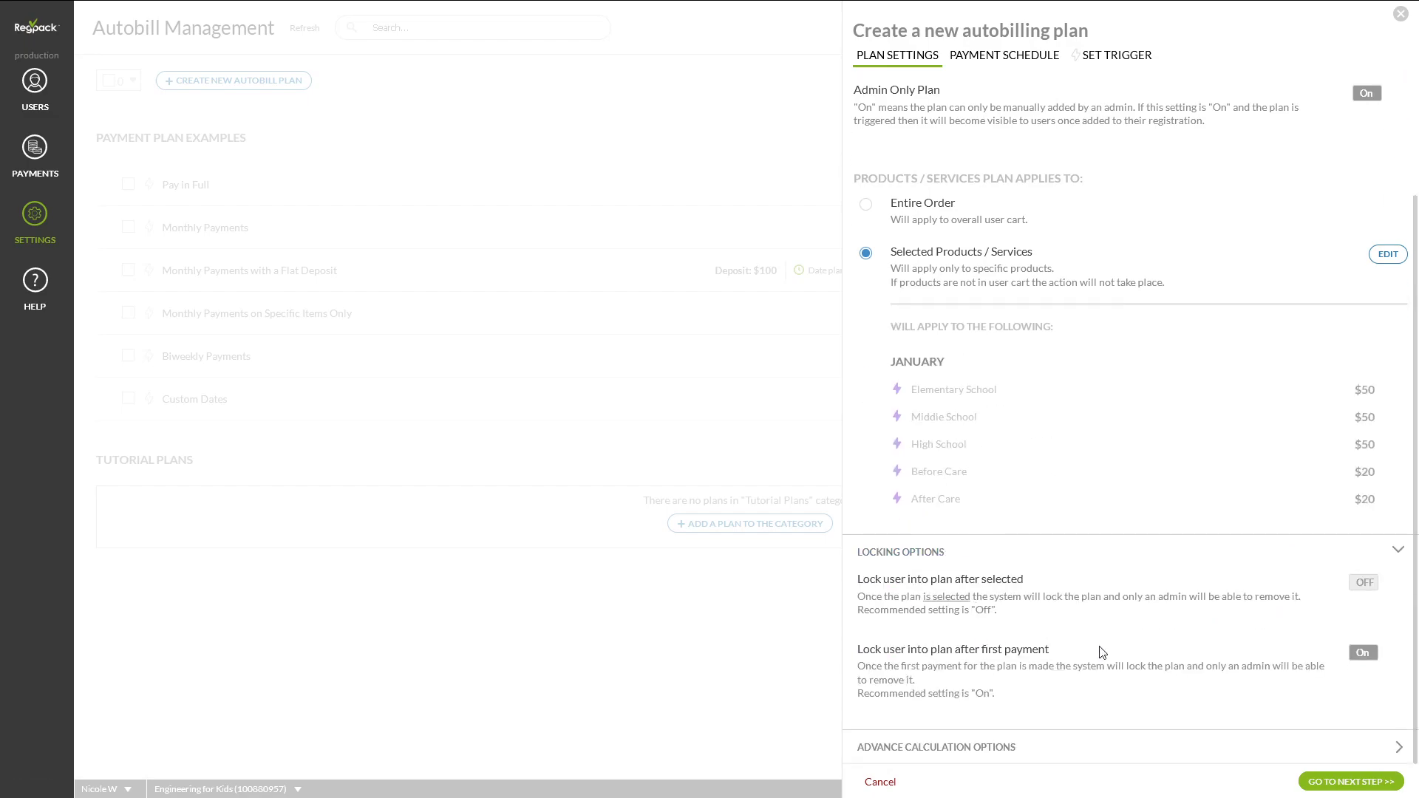
click(1377, 587)
click(1377, 588)
click(1365, 654)
Check the plan's advance calculation options and save the plan settings to continue to the payment schedule
click(943, 749)
scroll(961, 724, down, 6)
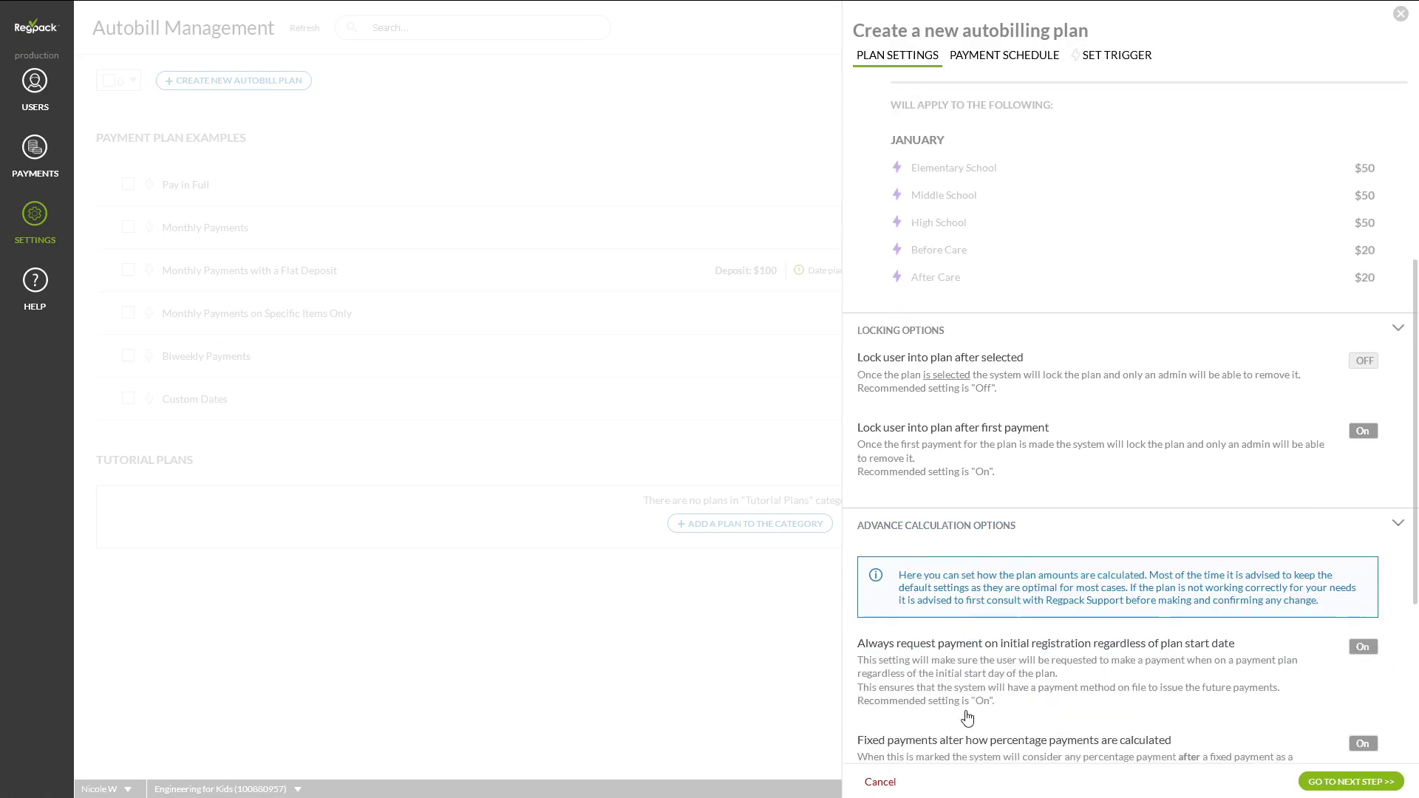
scroll(968, 710, down, 1)
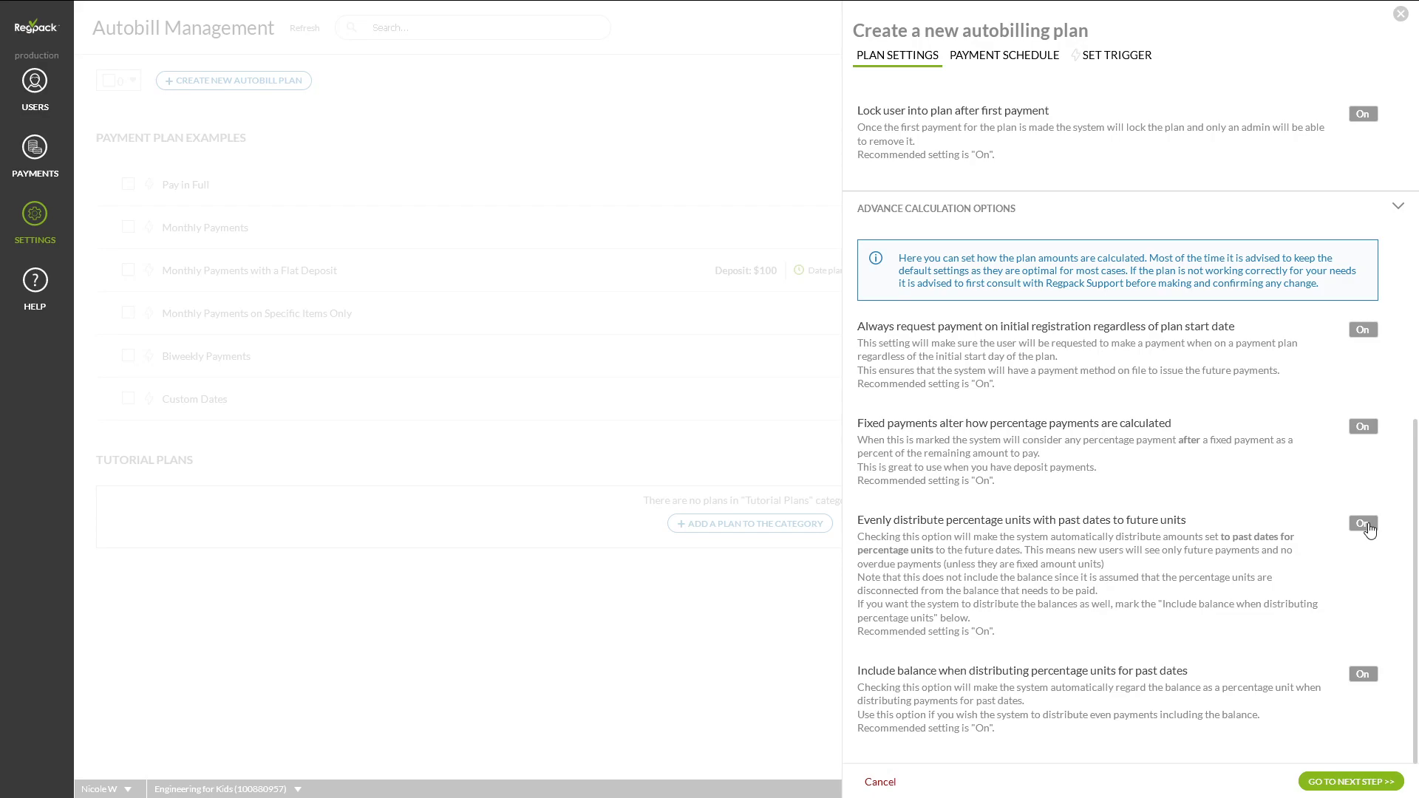
scroll(1369, 529, up, 1)
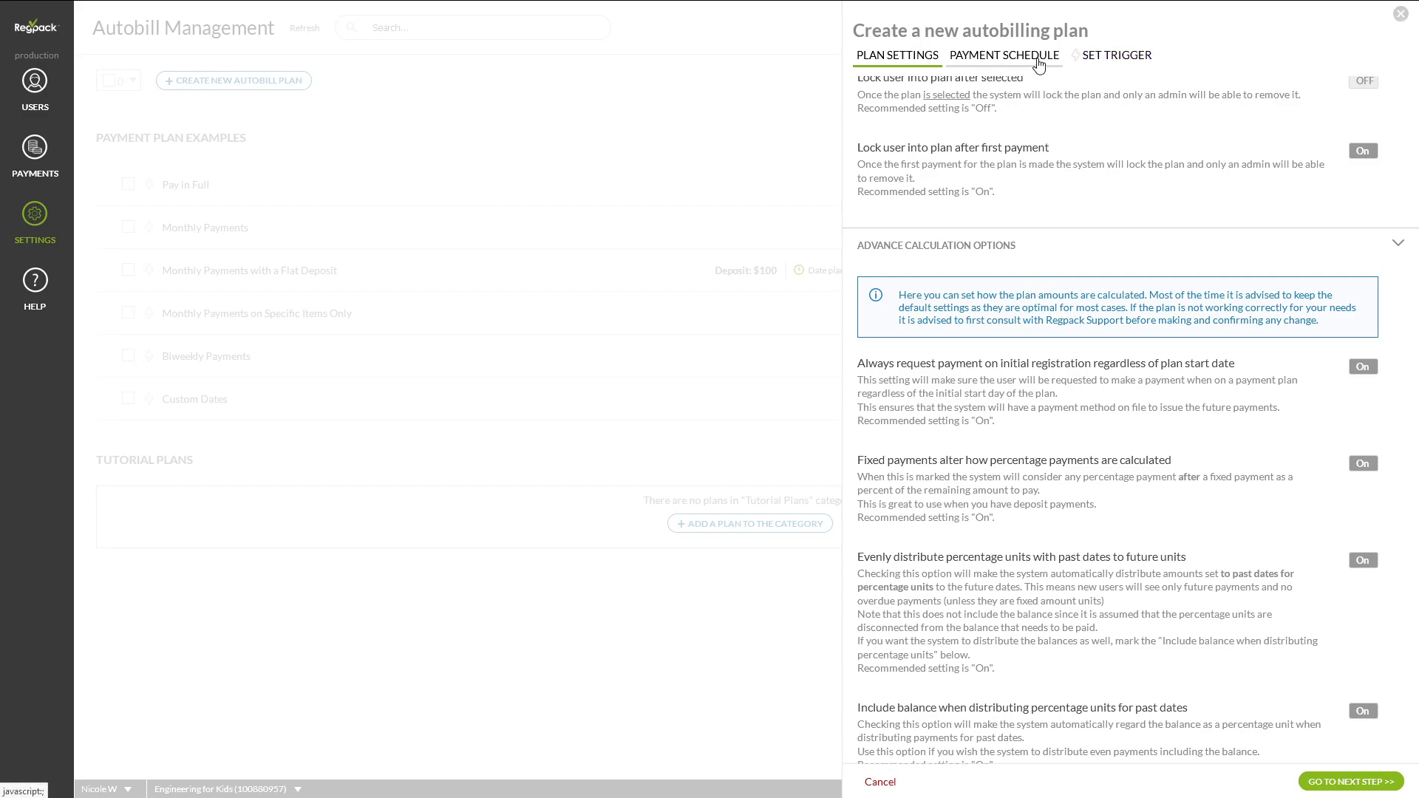
click(1333, 784)
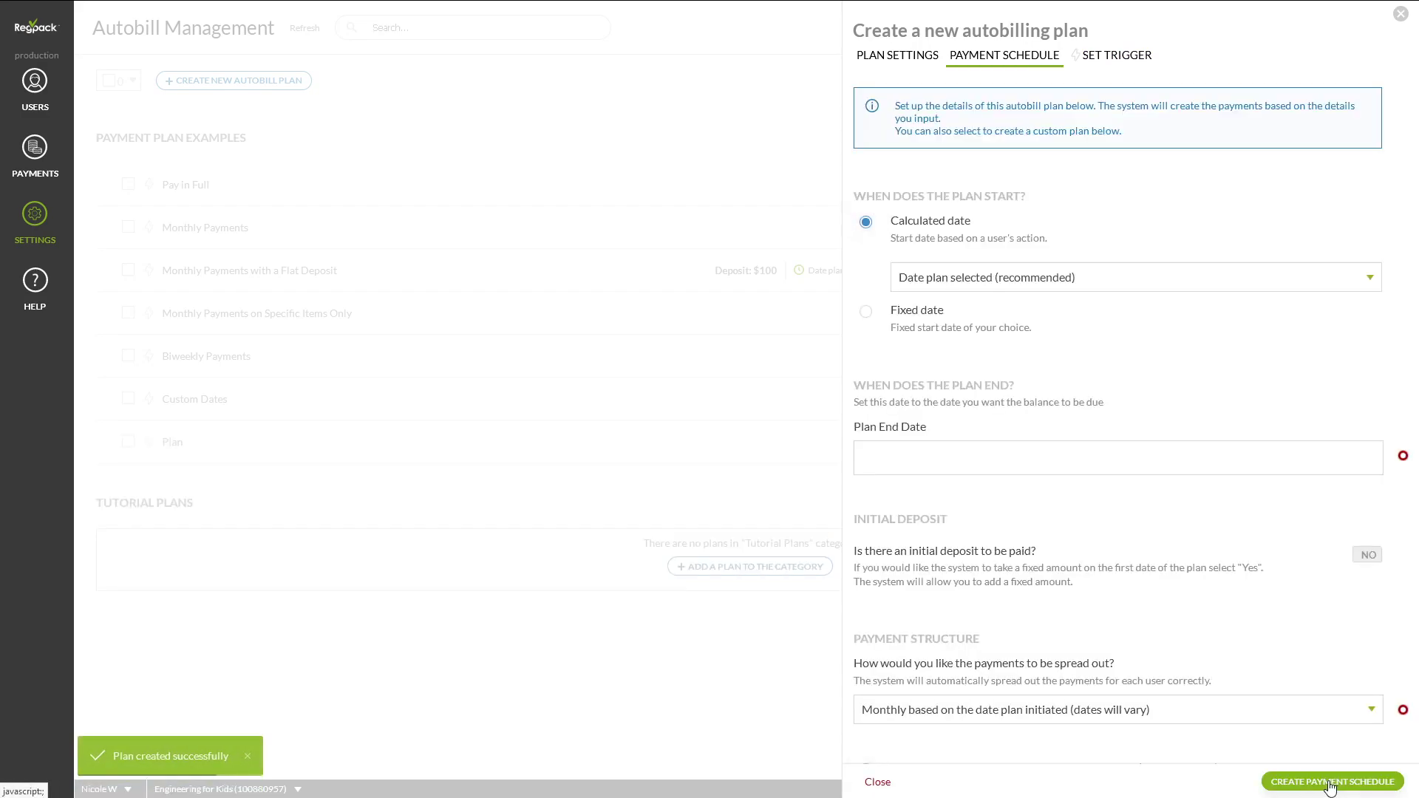
Set a fixed plan start date of March 20, 2020 and a plan end date of March 31, 2020
click(1101, 281)
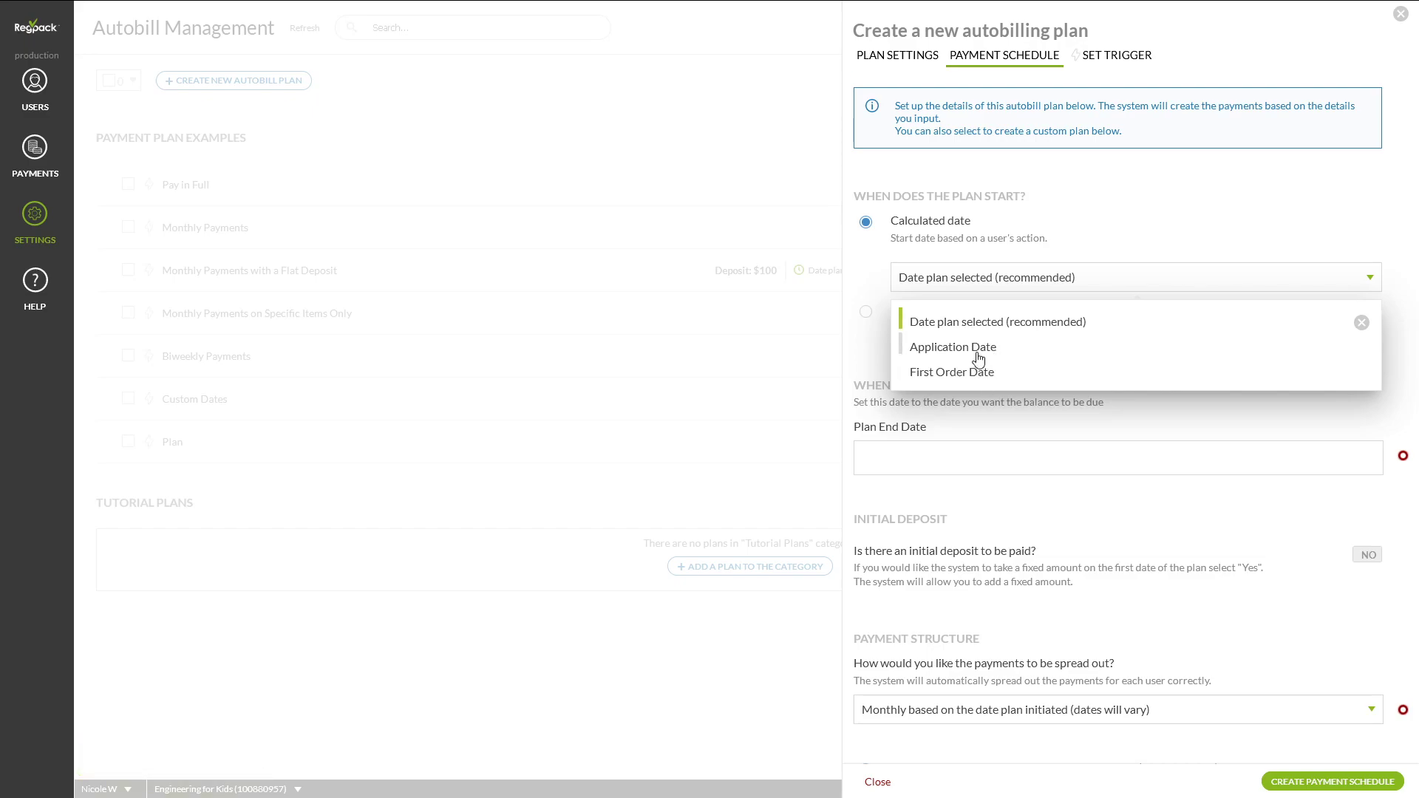
click(1196, 284)
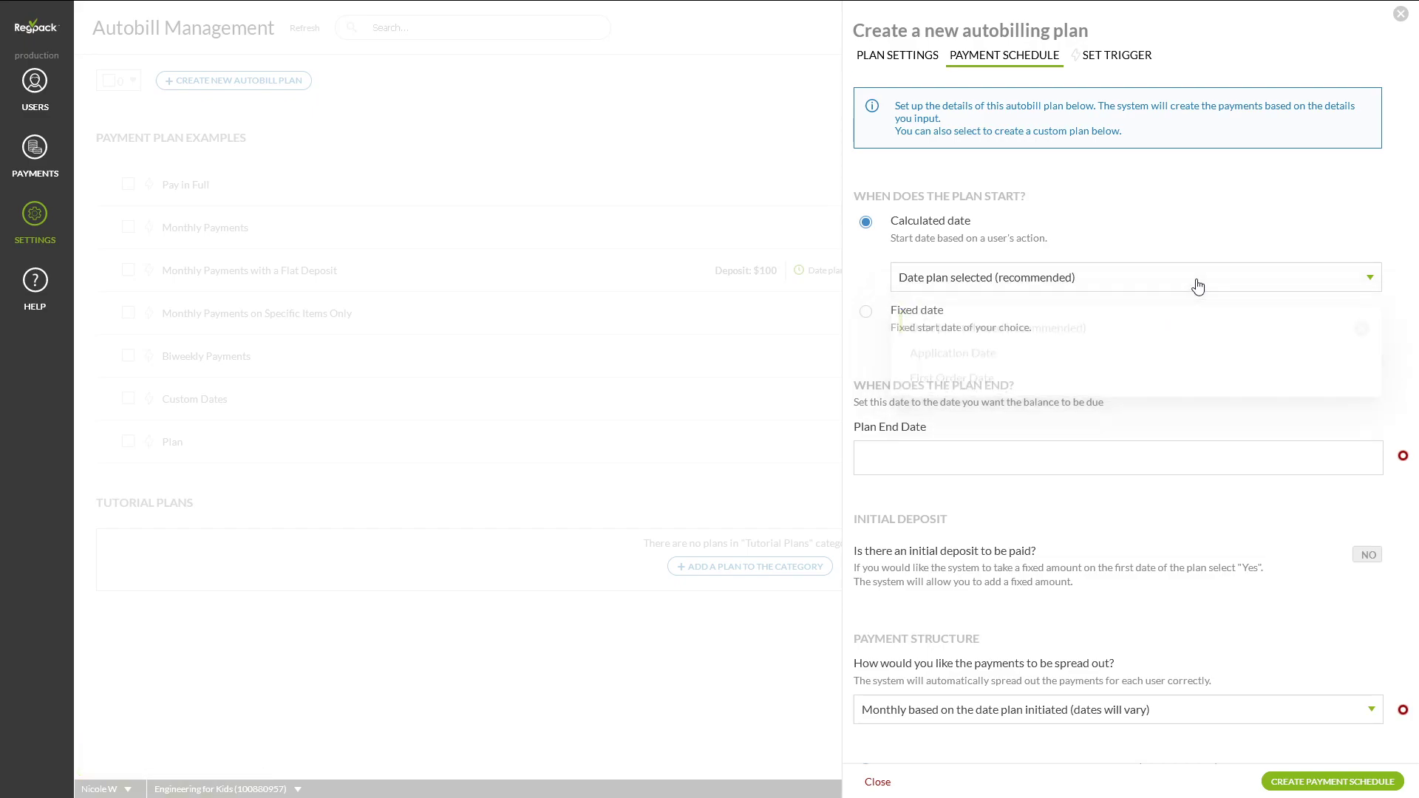
click(866, 313)
click(908, 329)
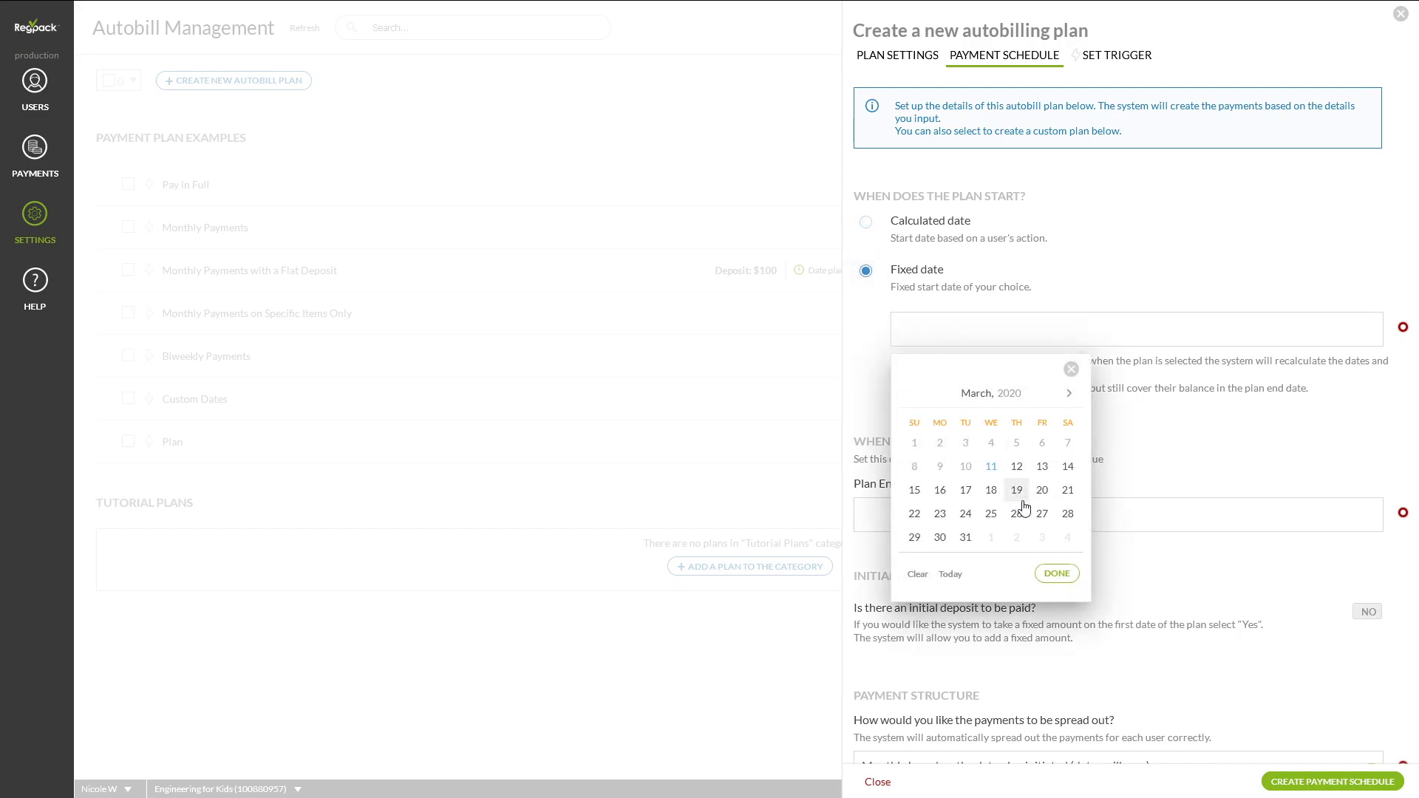
click(1043, 490)
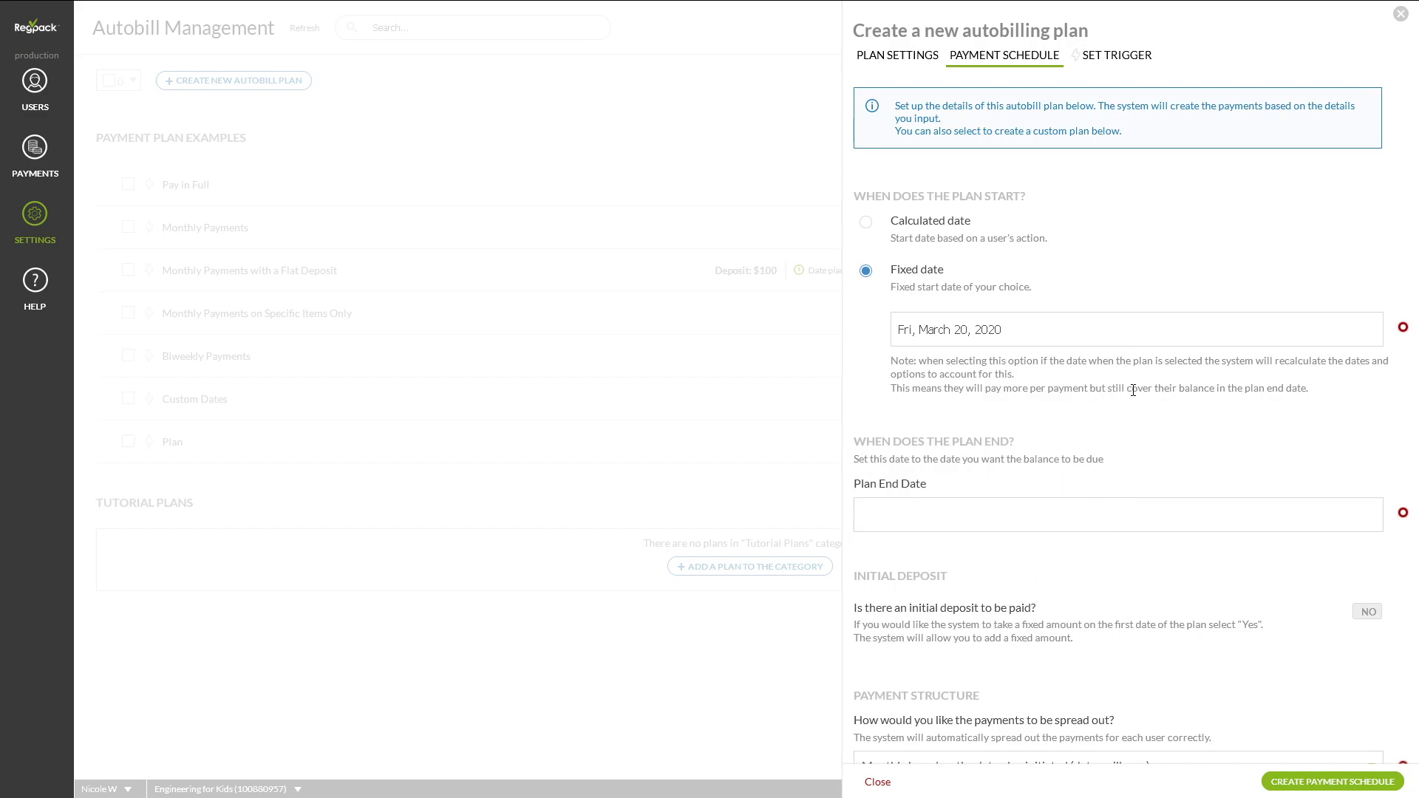
click(1071, 513)
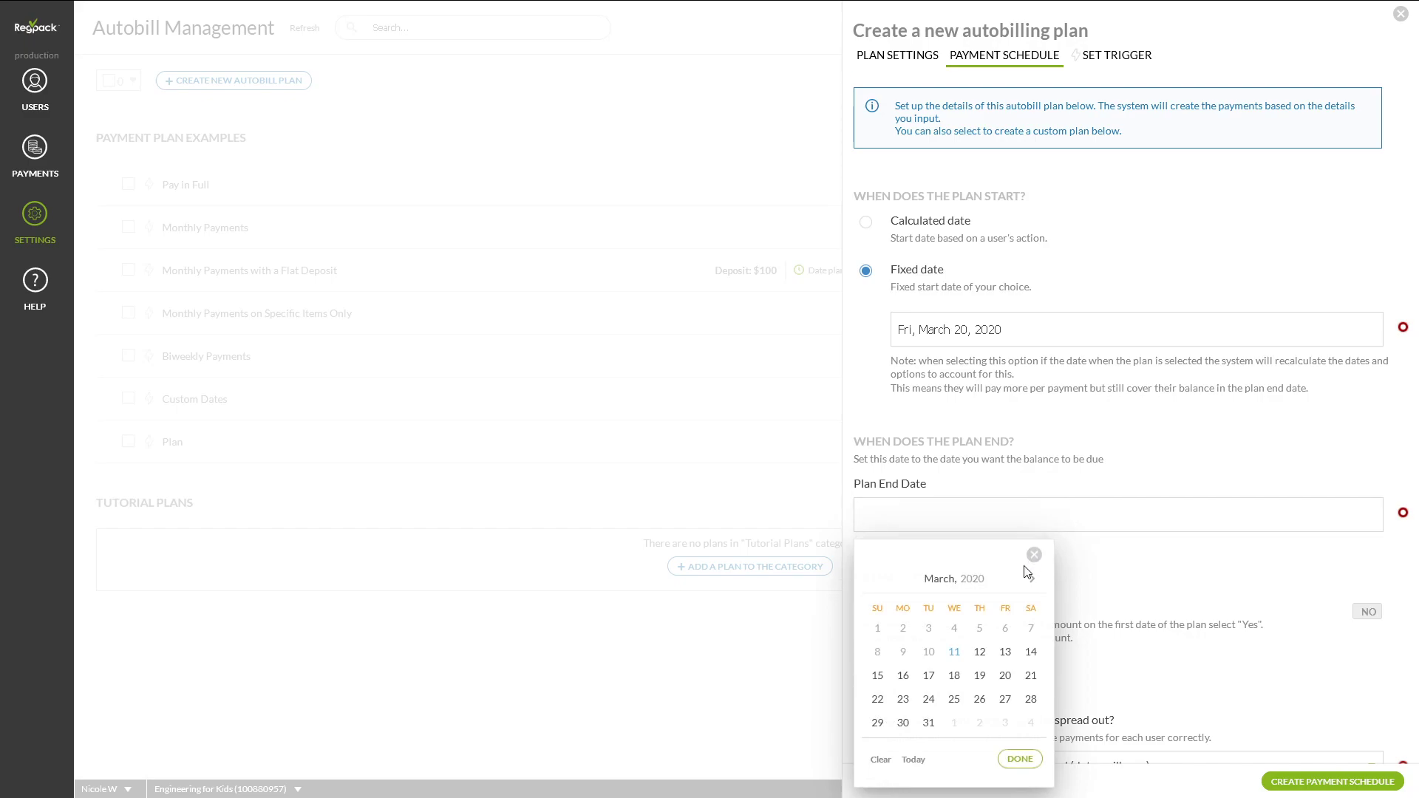
click(929, 723)
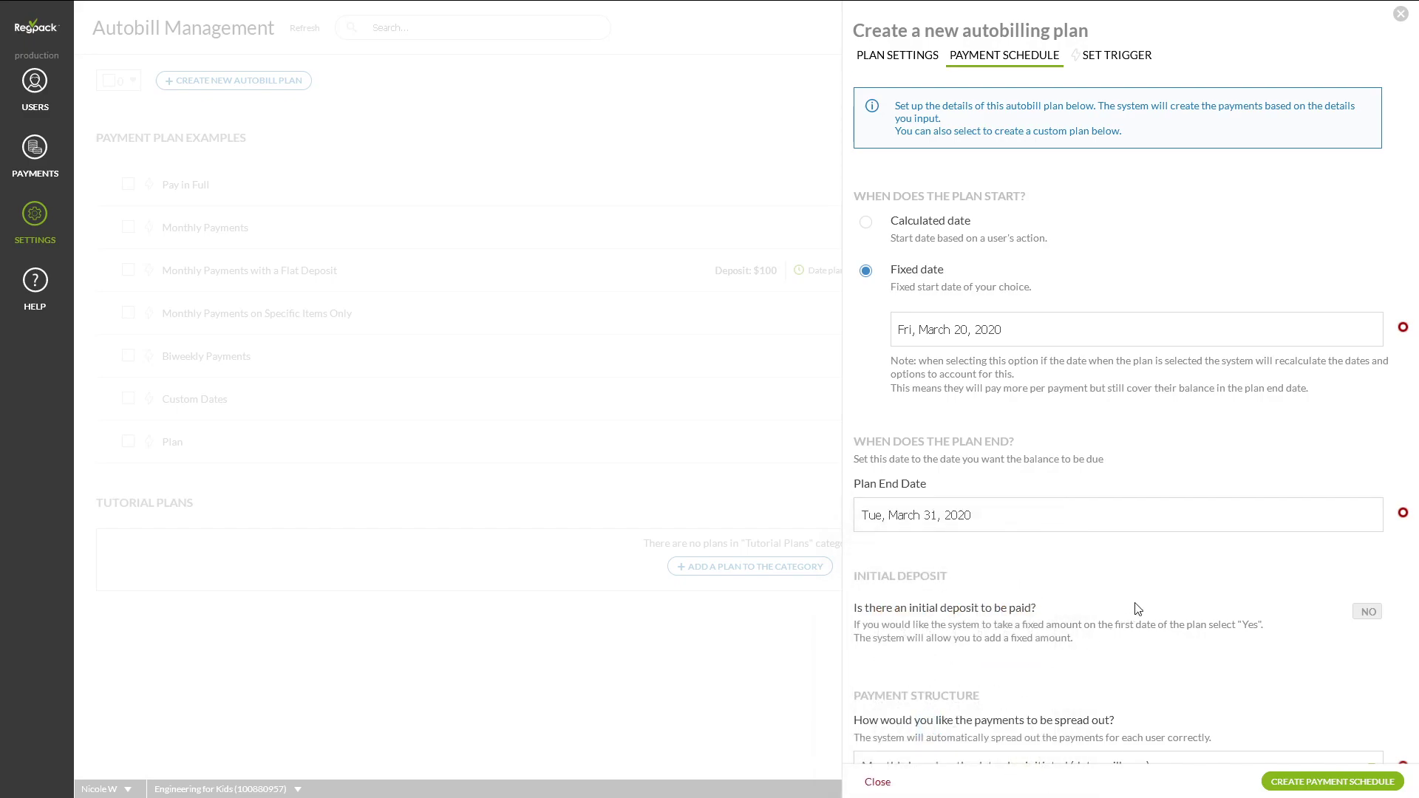
Require an initial deposit of 50 percent for the plan
scroll(1171, 540, down, 2)
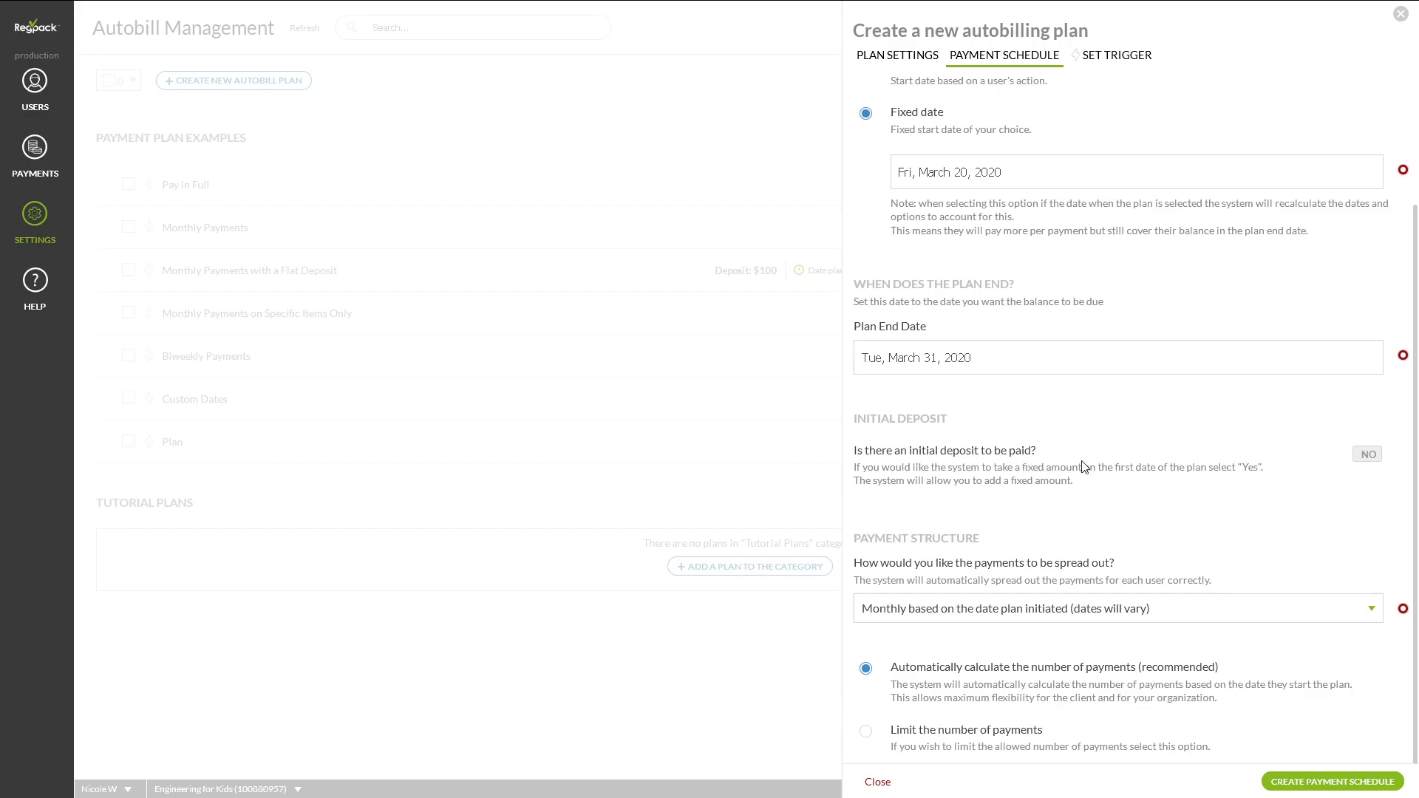
click(1359, 464)
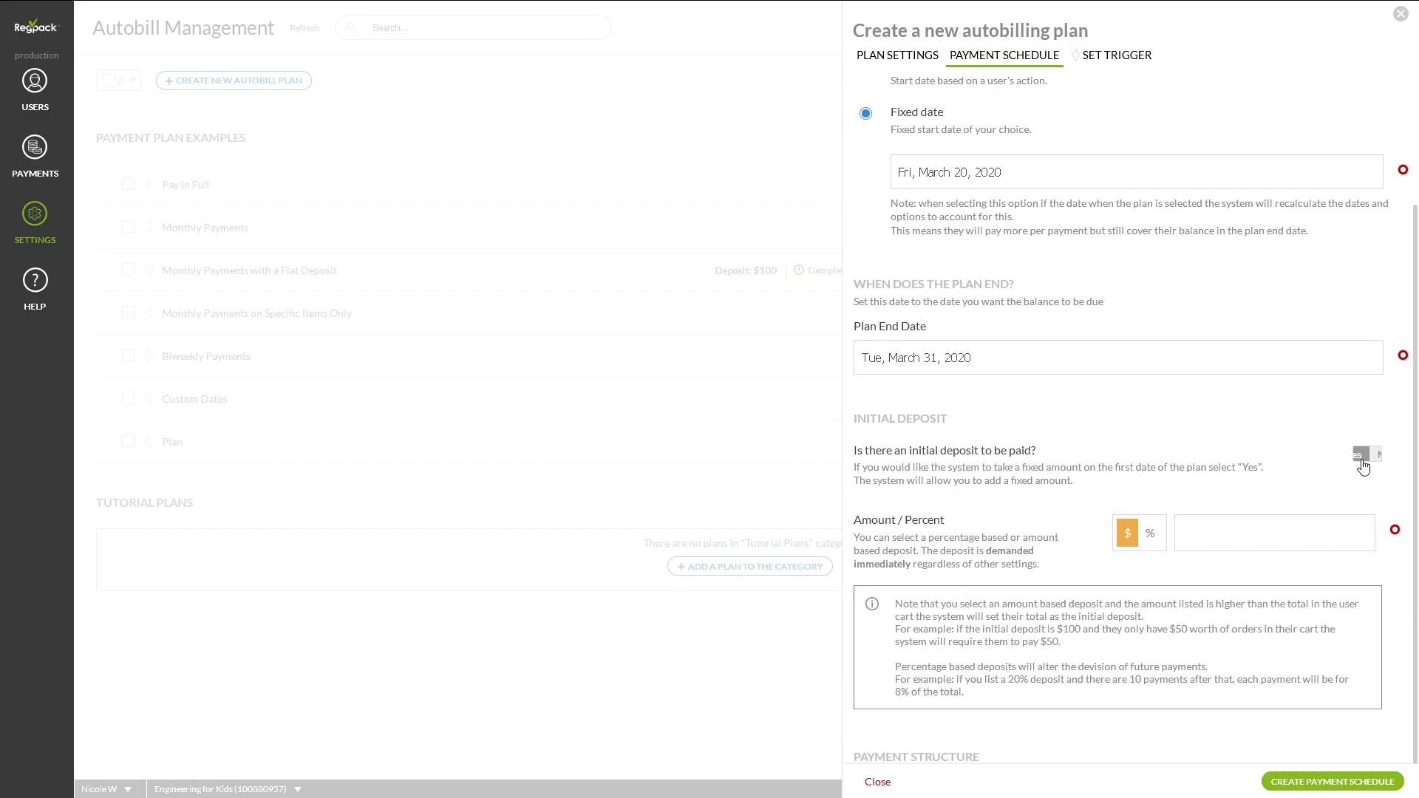
click(1150, 534)
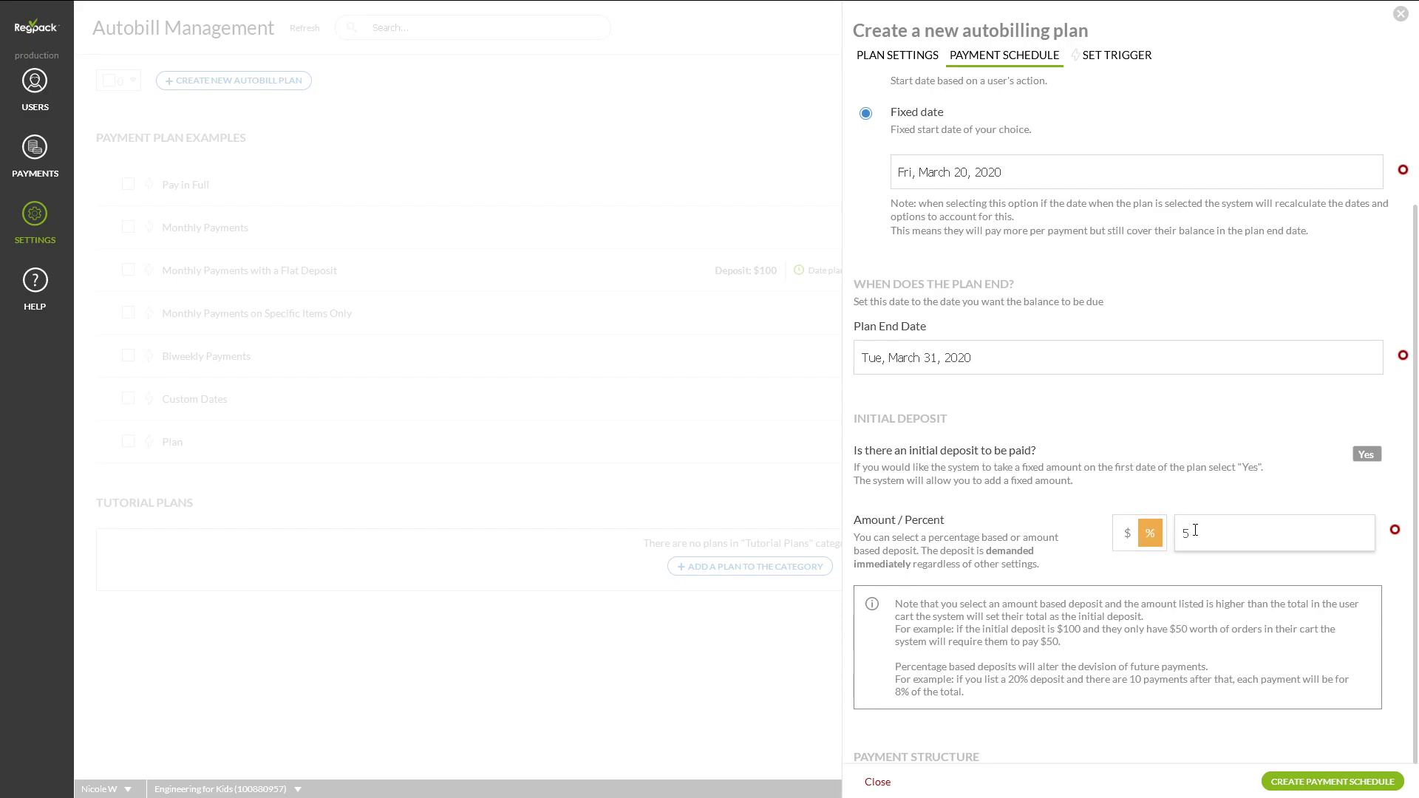
text(50)
Limit the number of payments in the payment structure to a maximum of 3
scroll(1252, 522, down, 3)
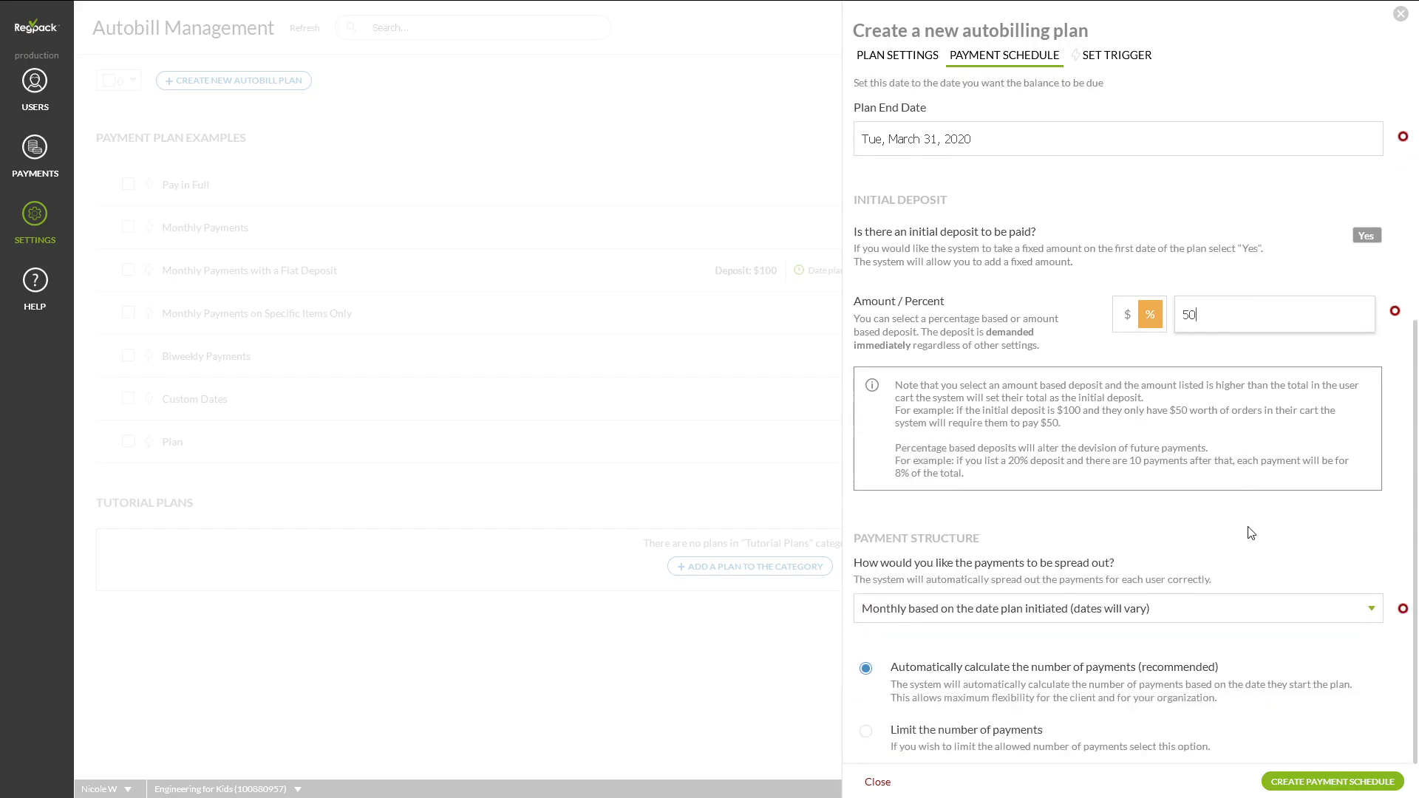
click(1187, 620)
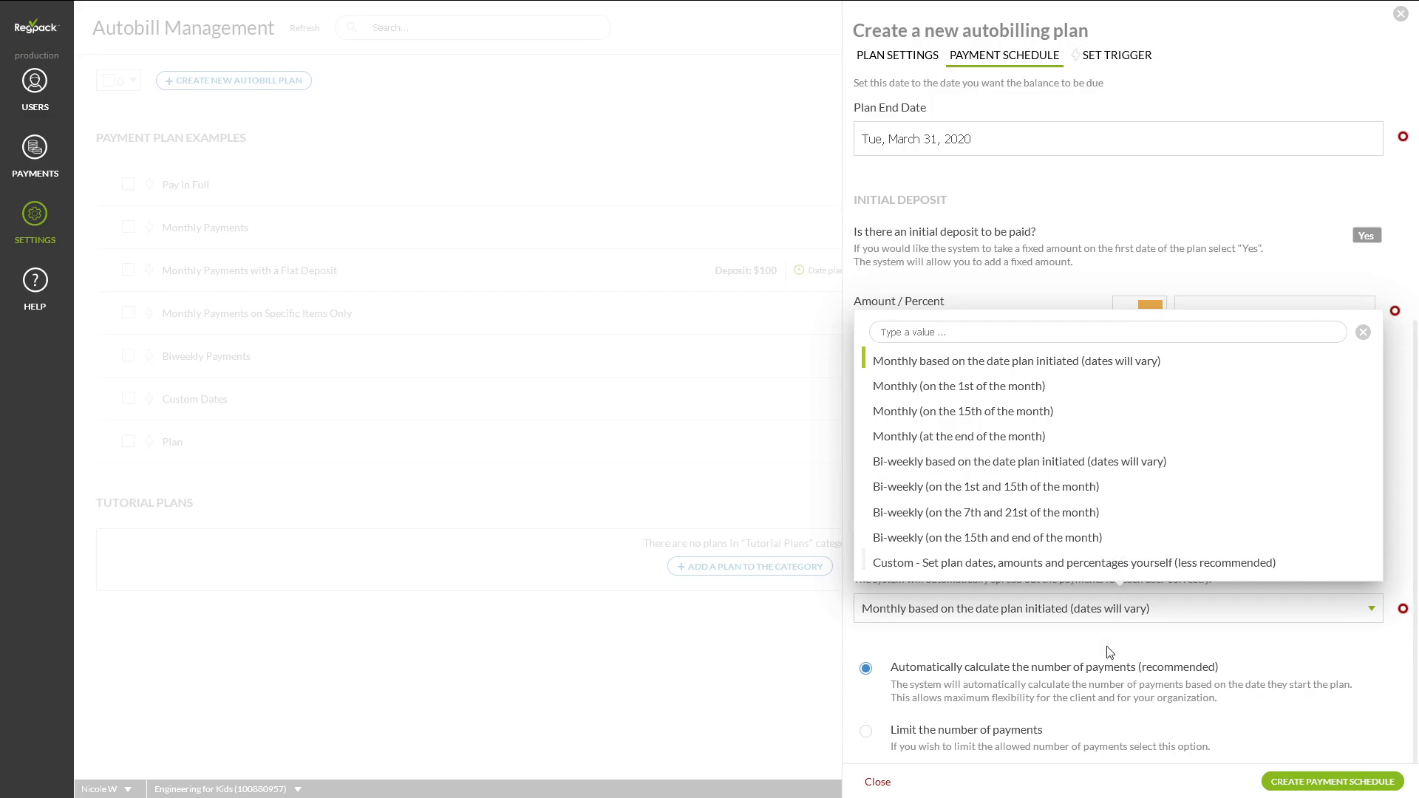
click(1109, 669)
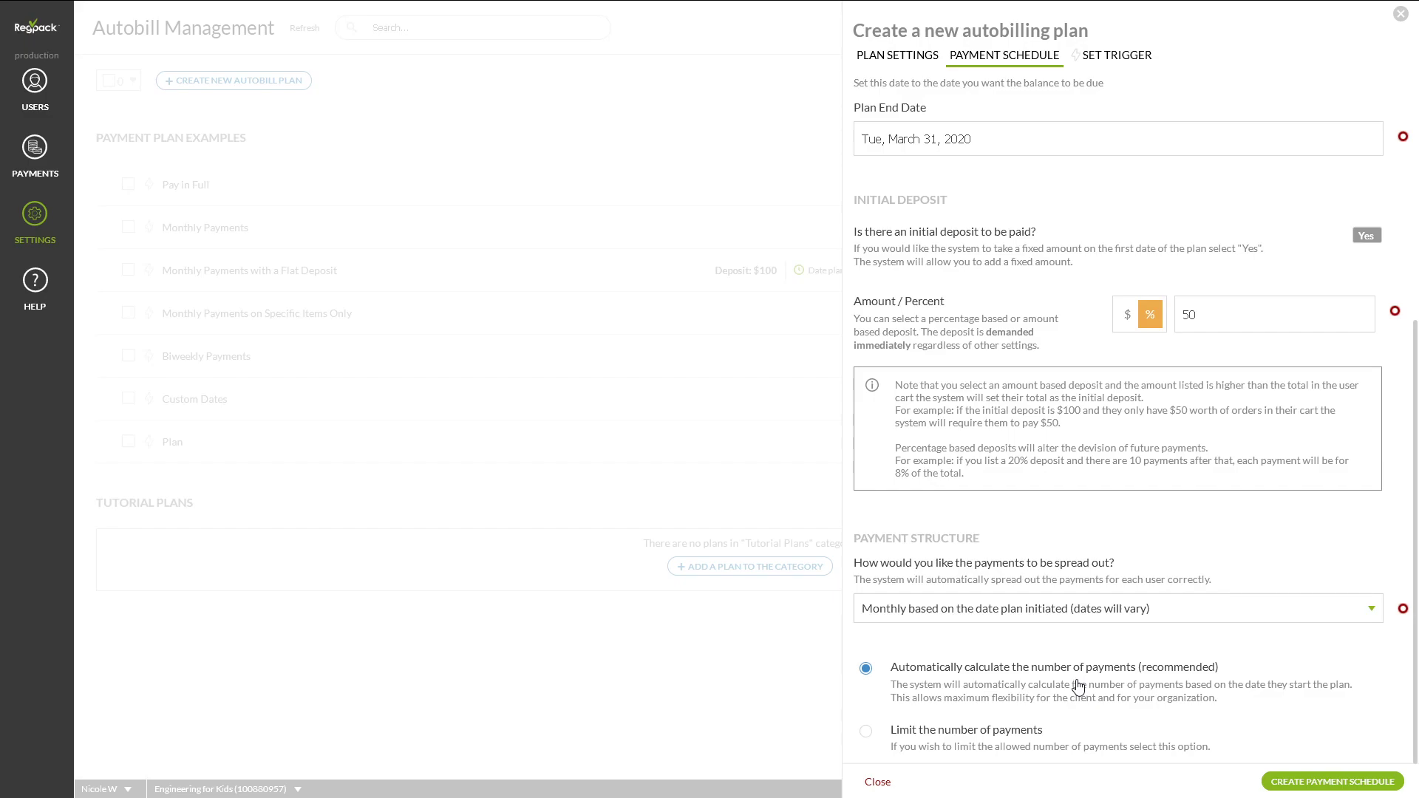
click(967, 732)
scroll(1249, 645, down, 2)
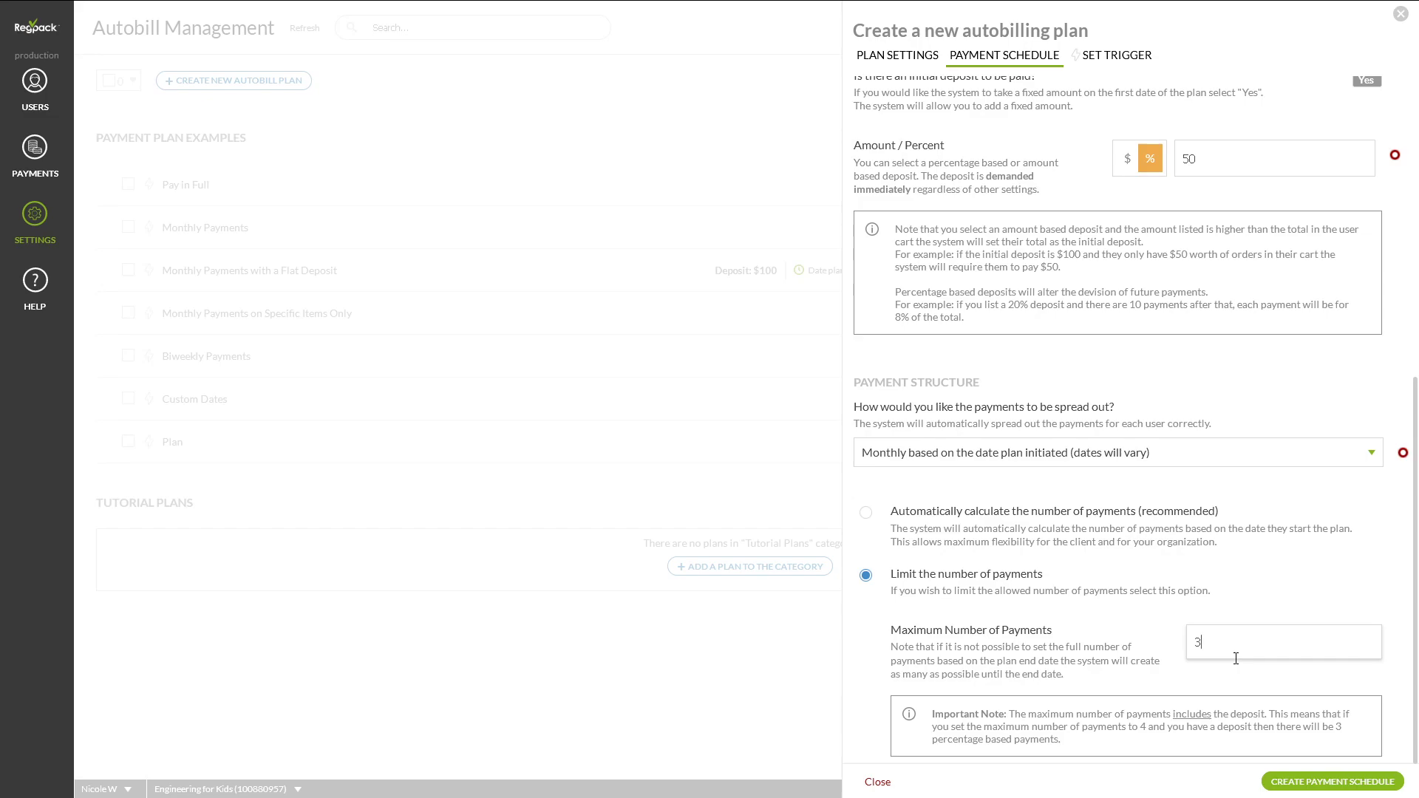
Spread the payments with the Custom option for setting dates, amounts and percentages, and approve the custom plan structure
click(1135, 459)
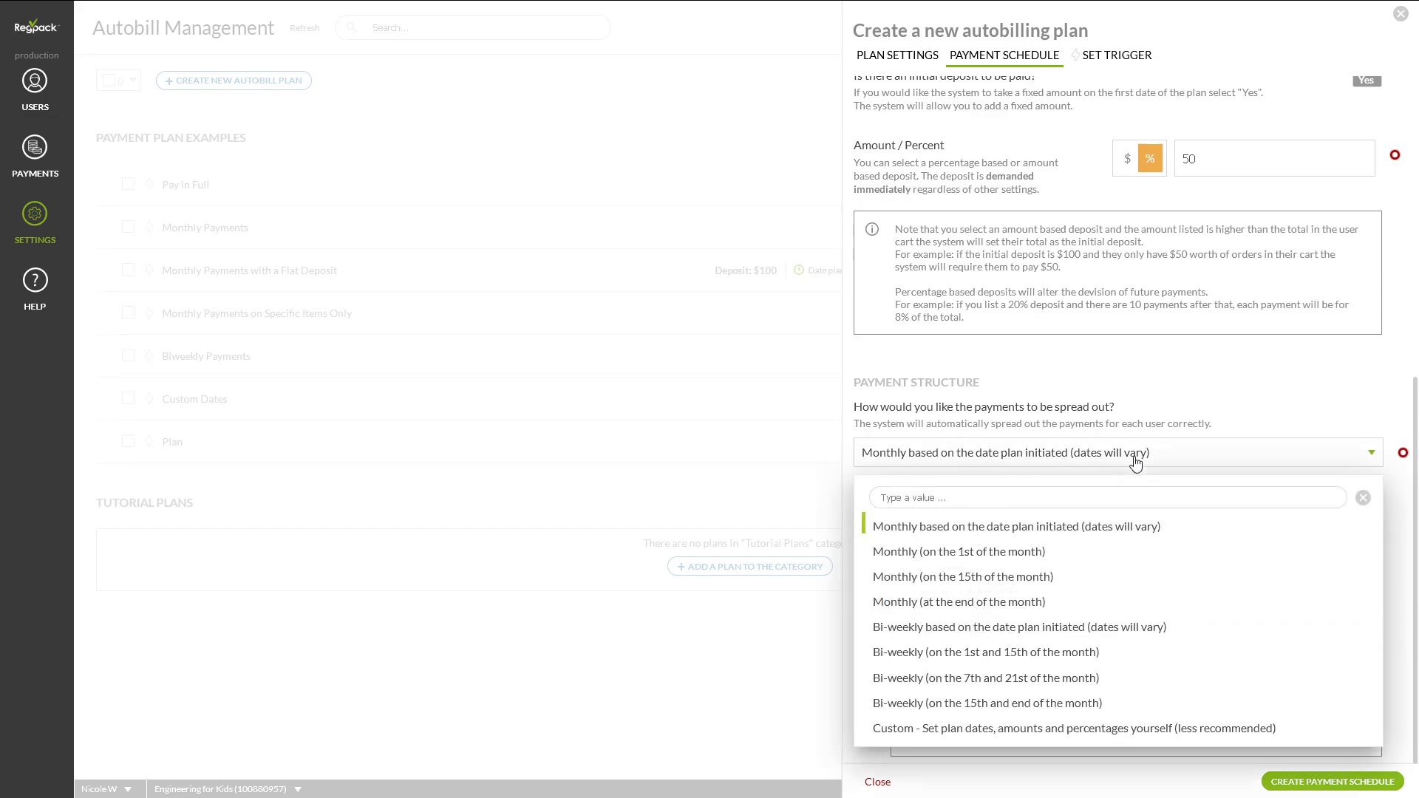
click(1135, 462)
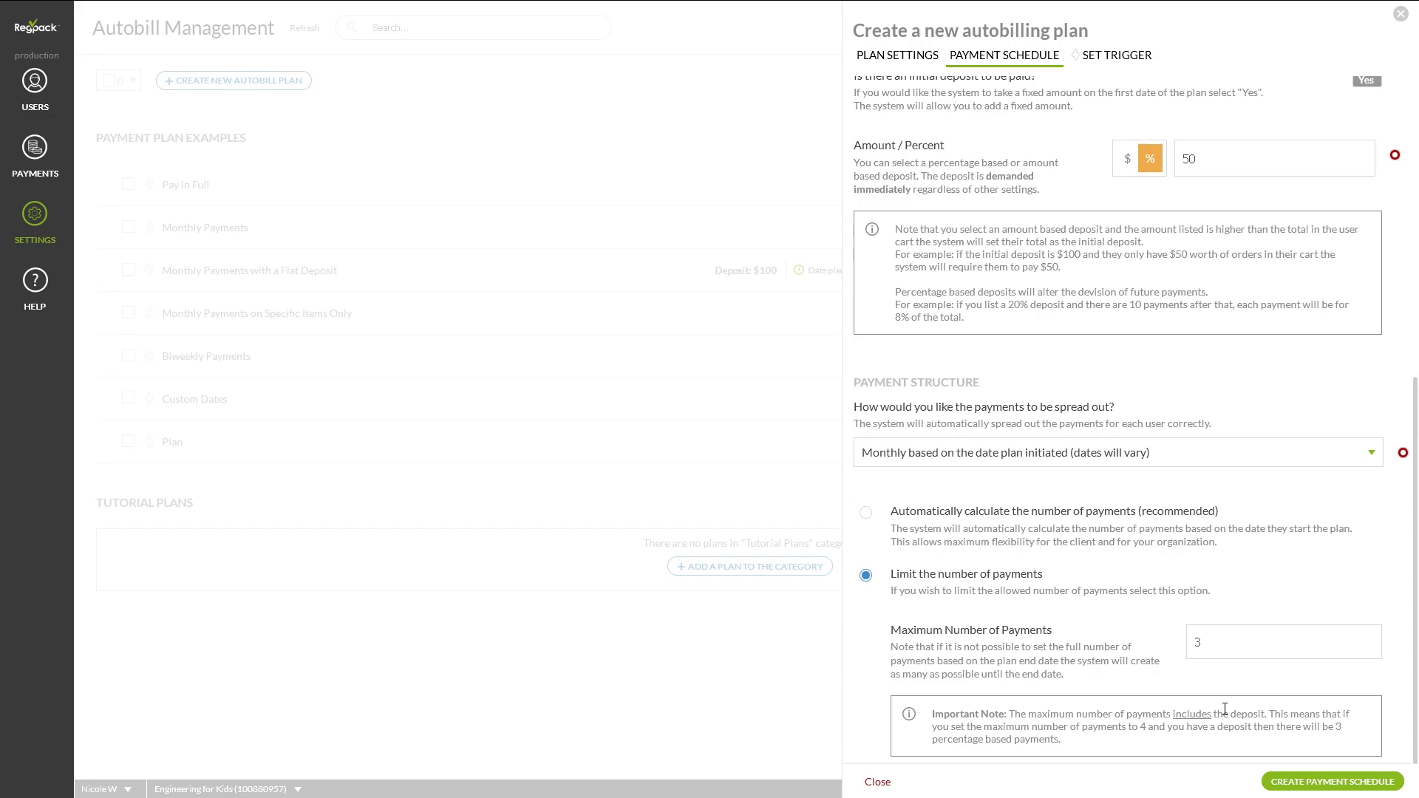
click(1239, 464)
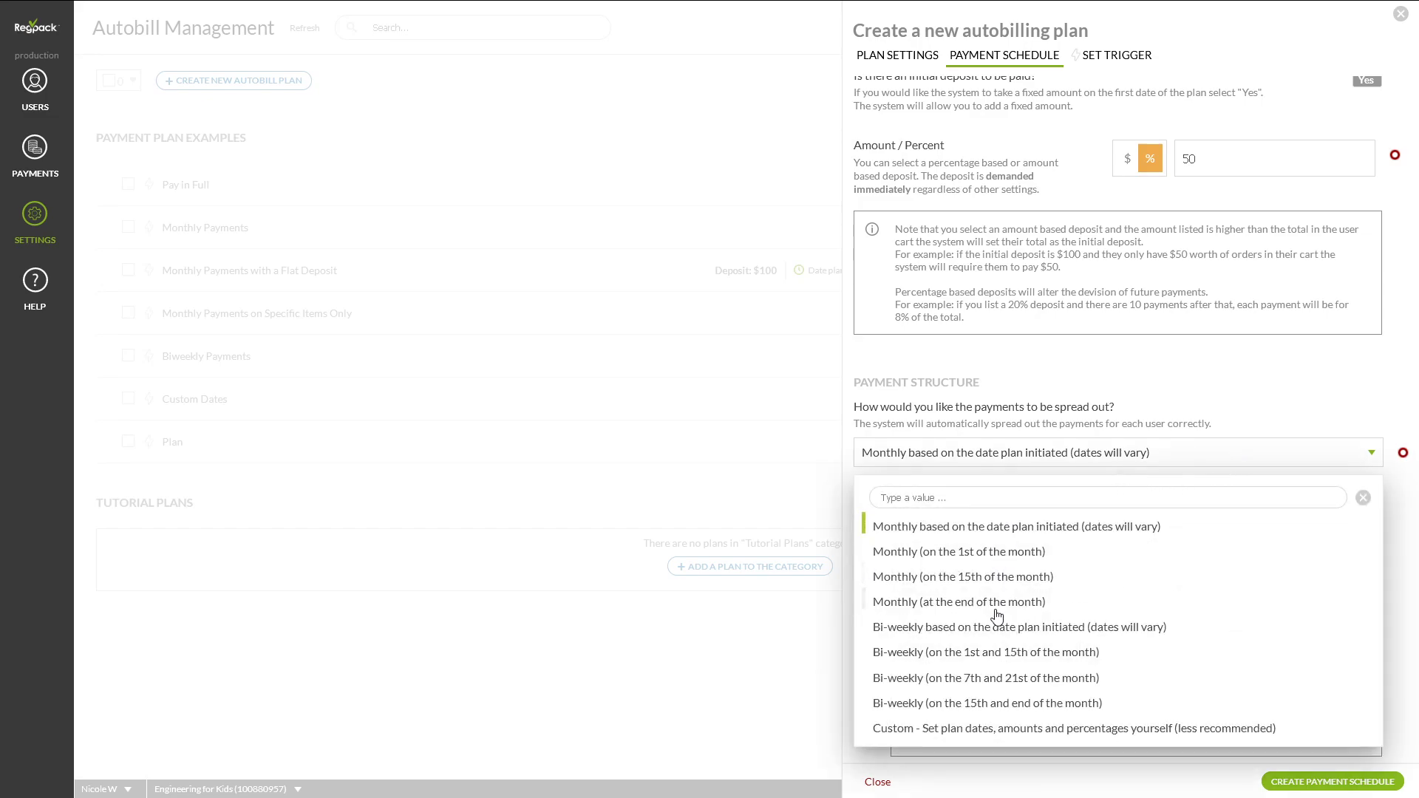
click(1001, 730)
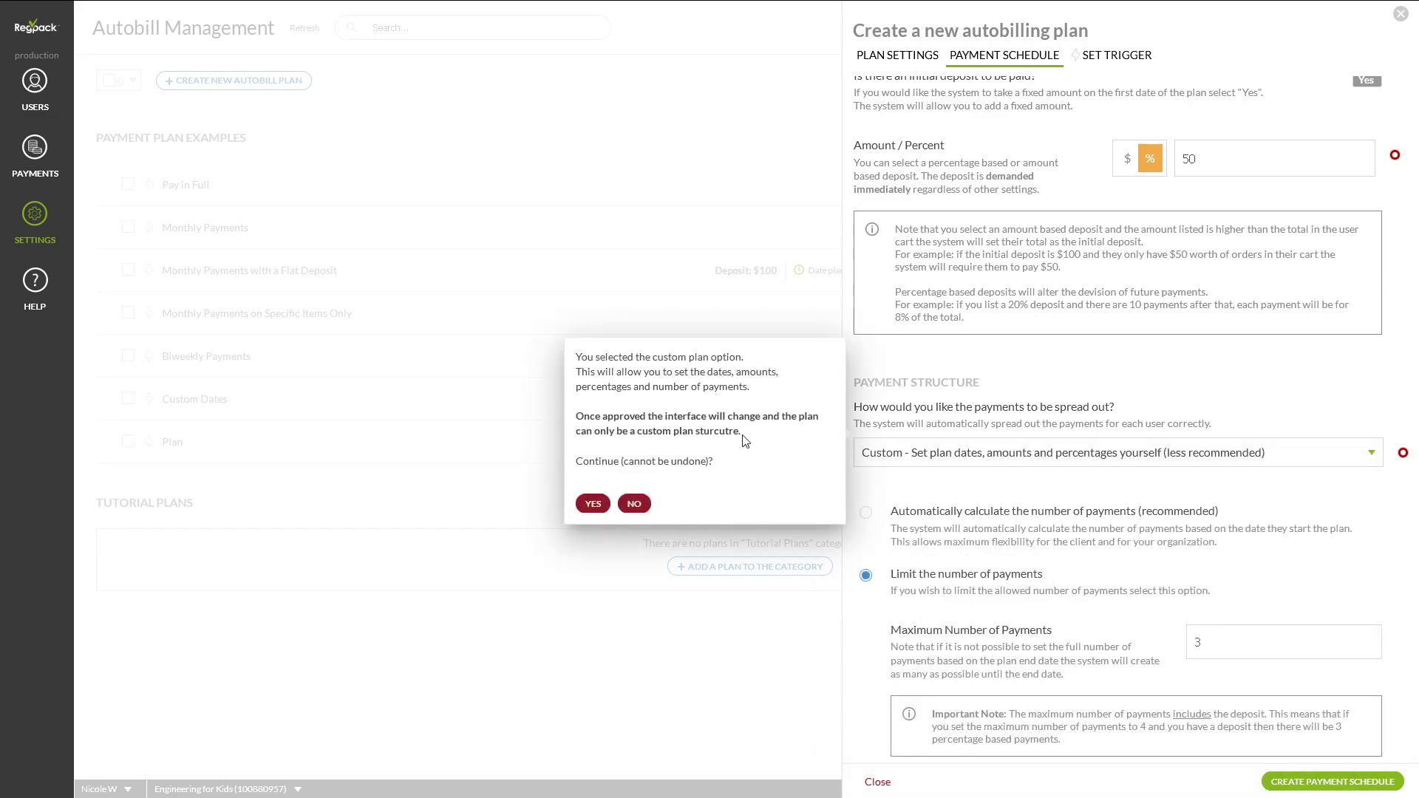
drag(717, 463, 621, 462)
click(600, 466)
click(594, 504)
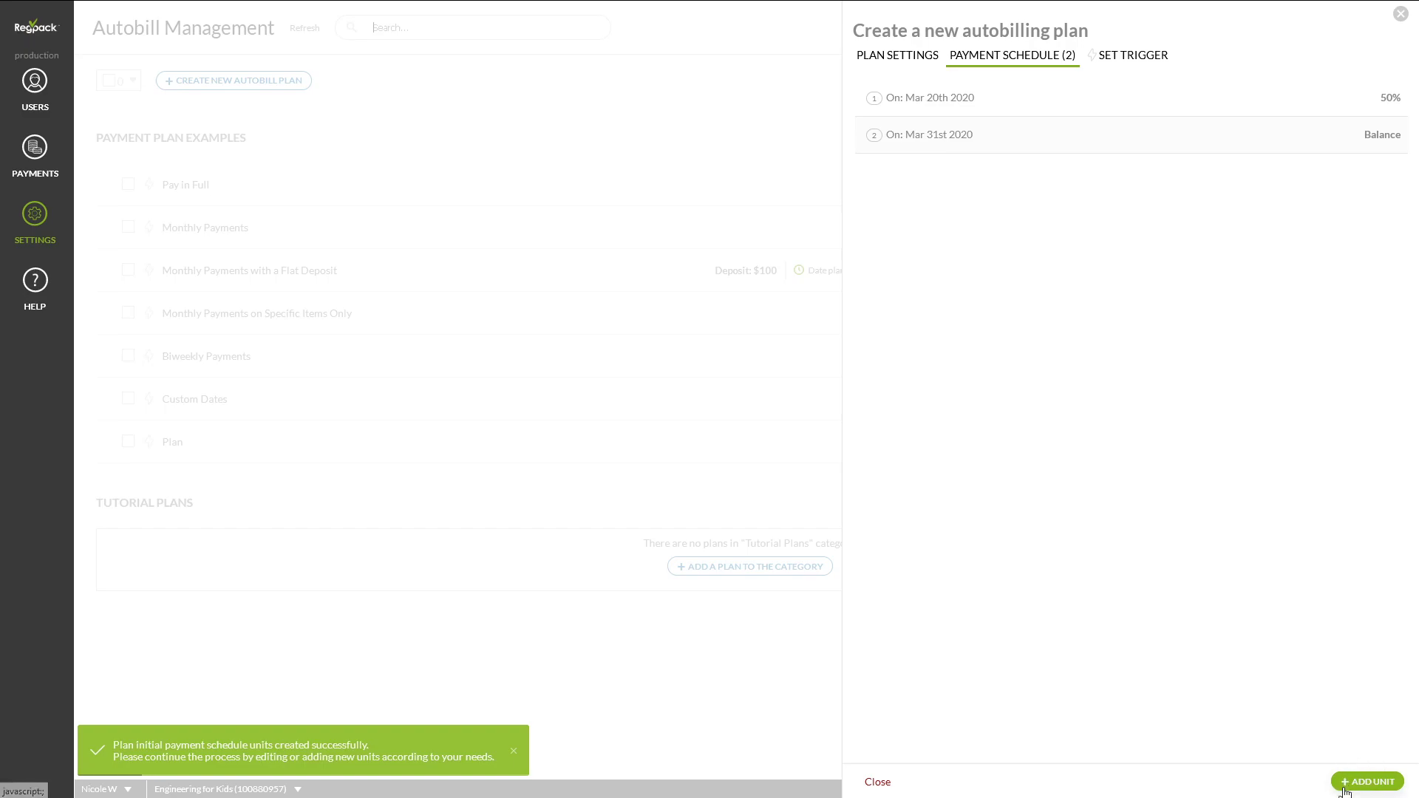
Add a payment unit to the schedule with a fixed date of March 20, 2020 and an amount of 20 percent
click(1372, 782)
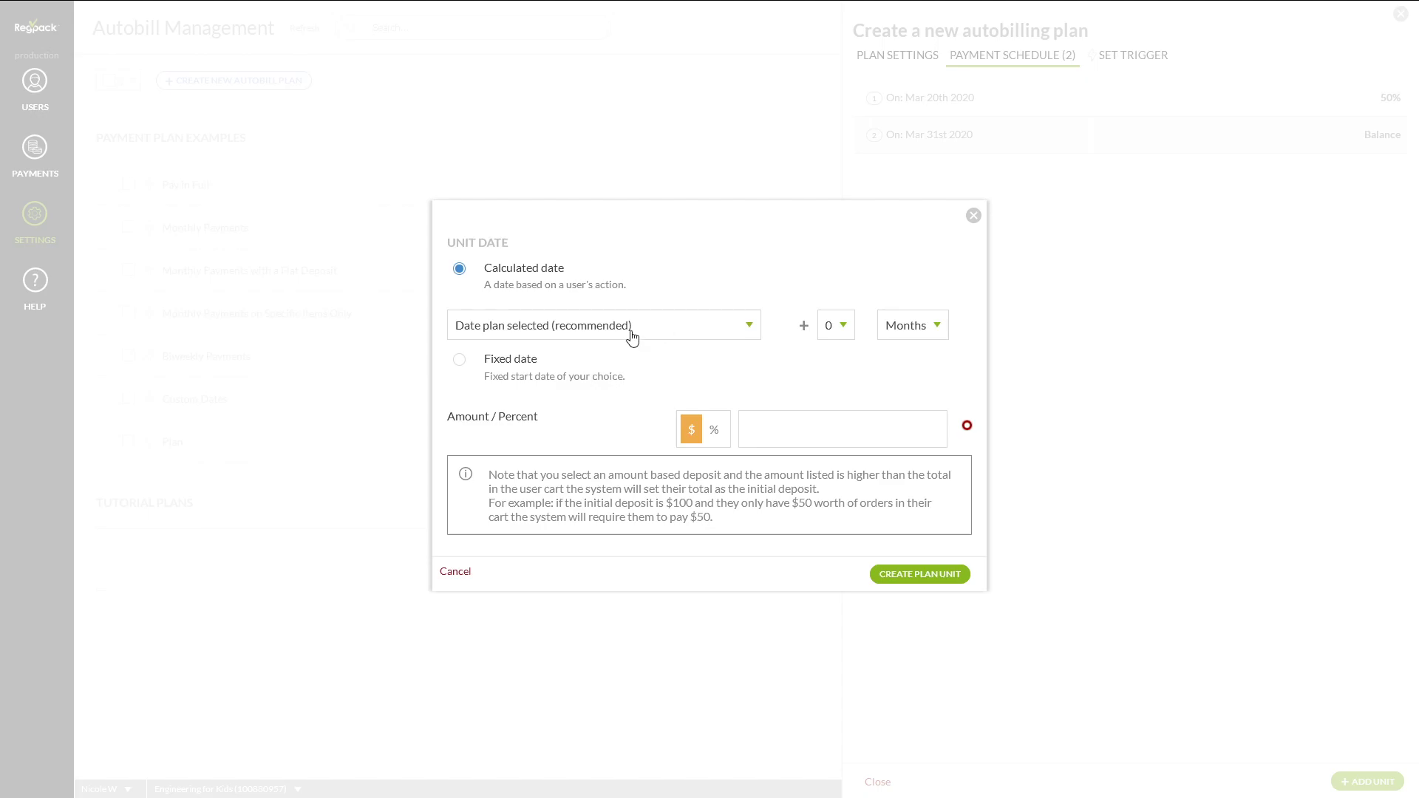
click(521, 362)
click(562, 382)
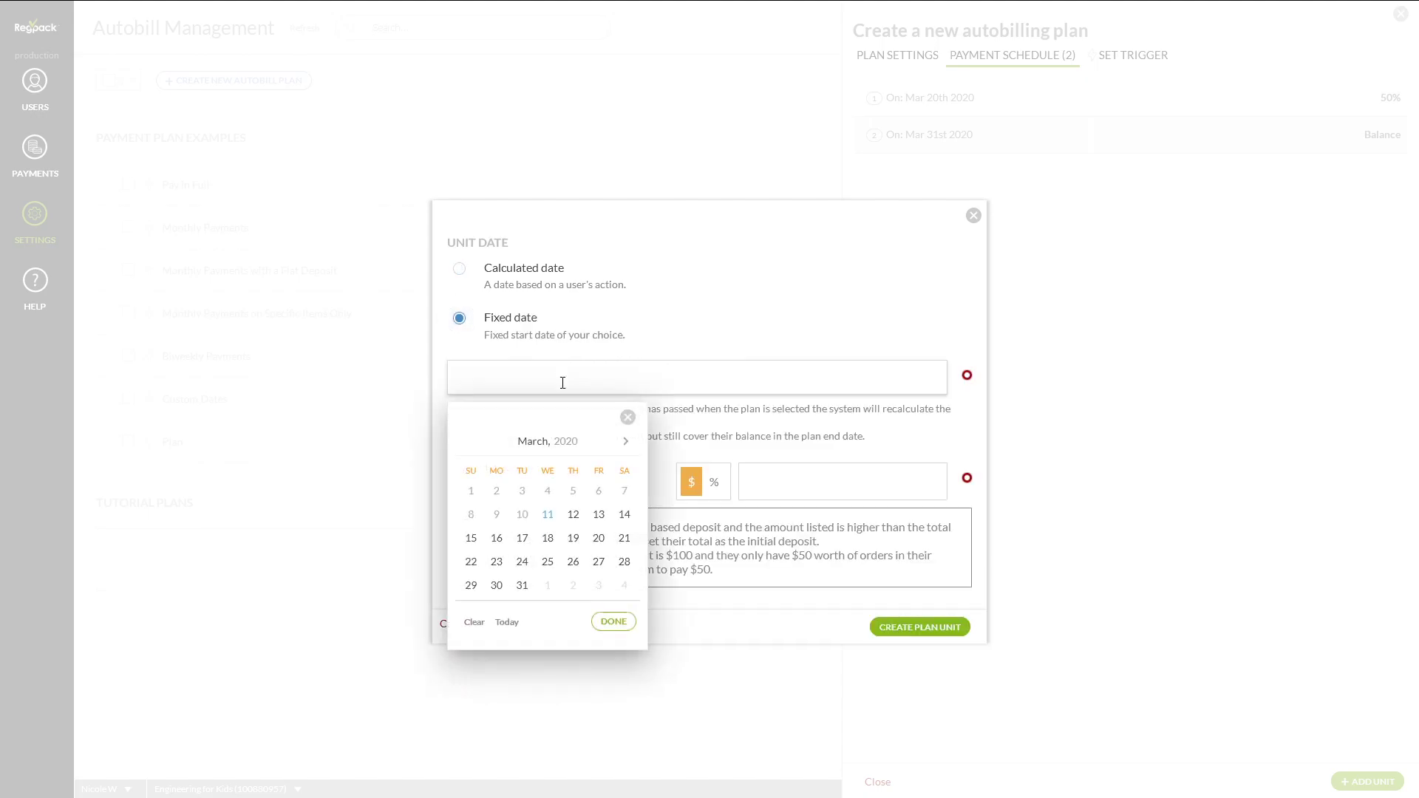
click(627, 417)
click(789, 480)
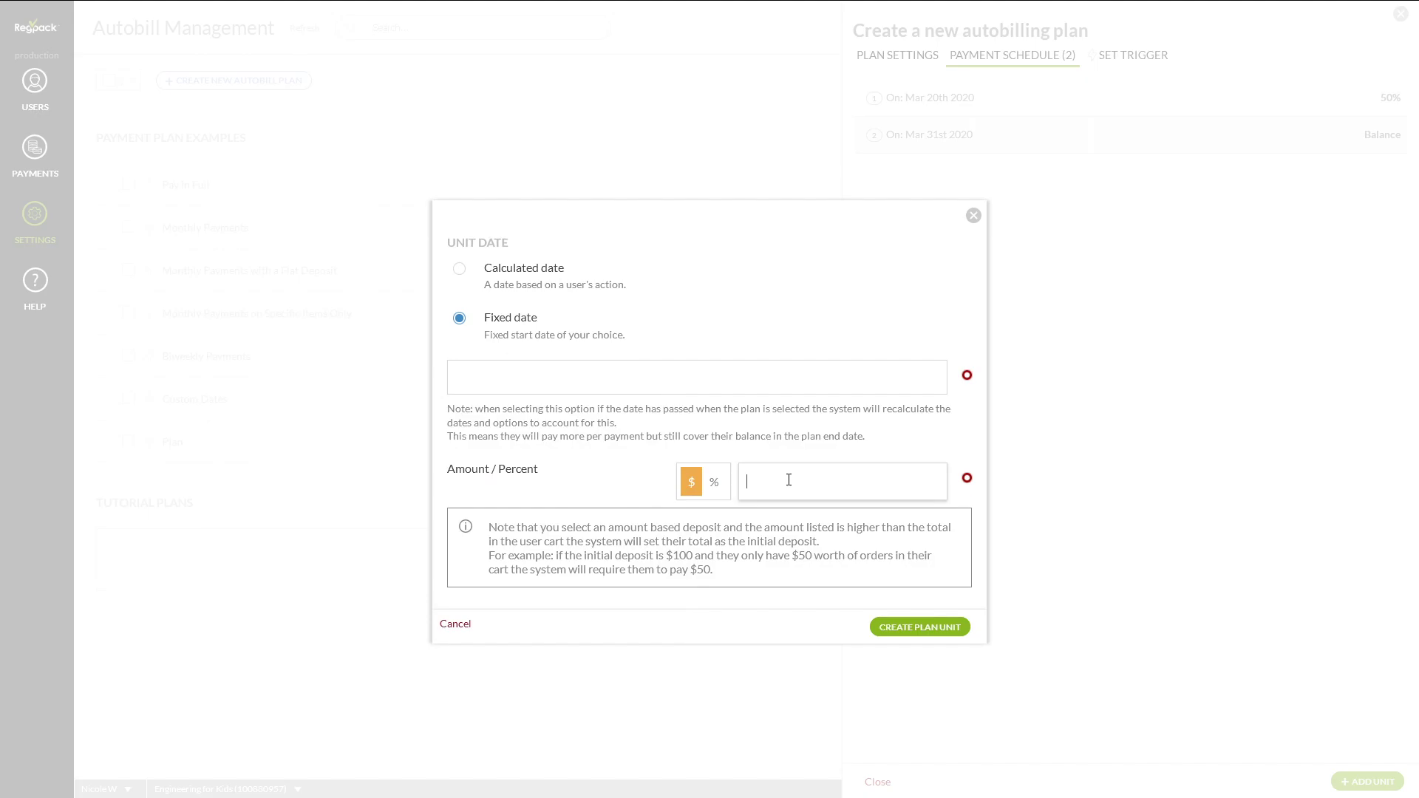
click(714, 482)
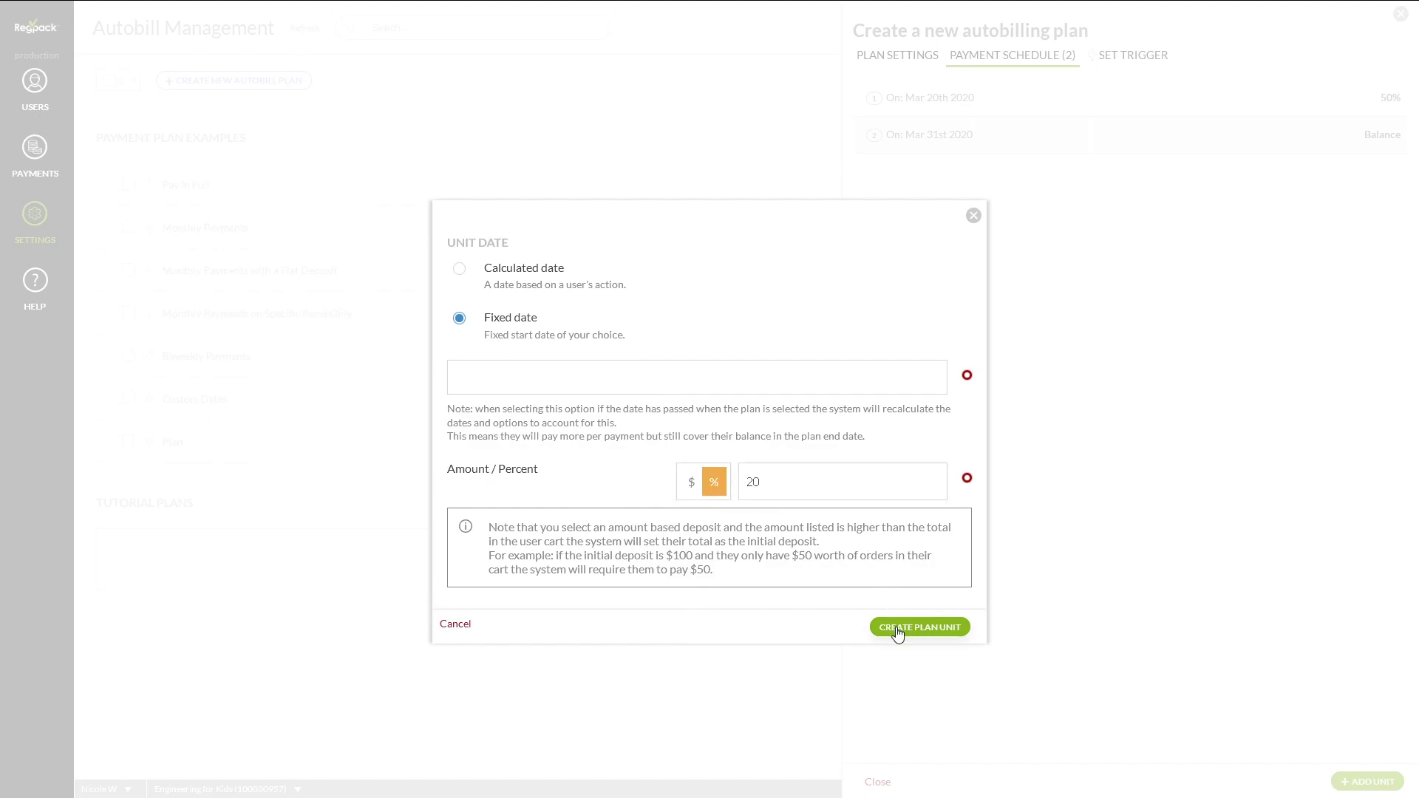
click(675, 376)
click(596, 442)
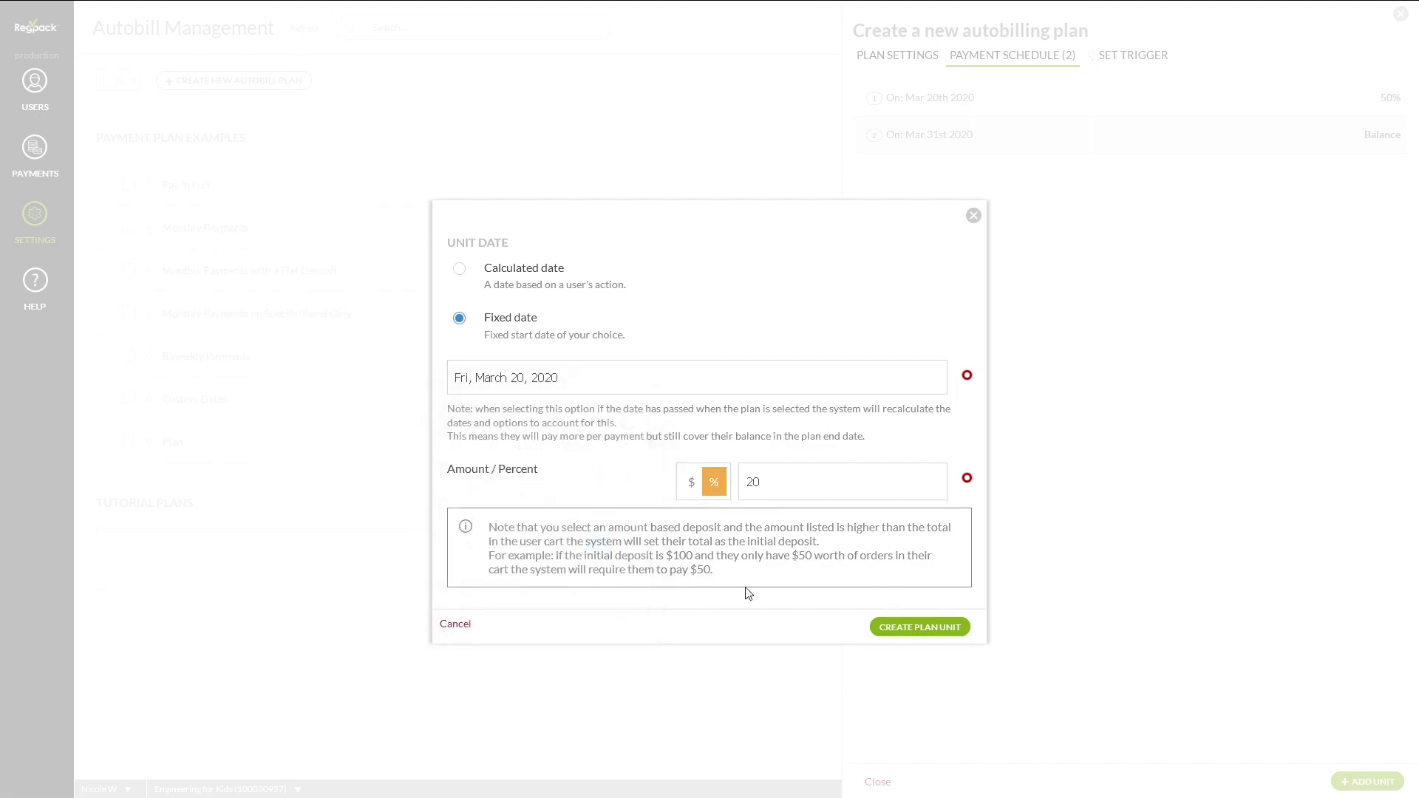
click(925, 636)
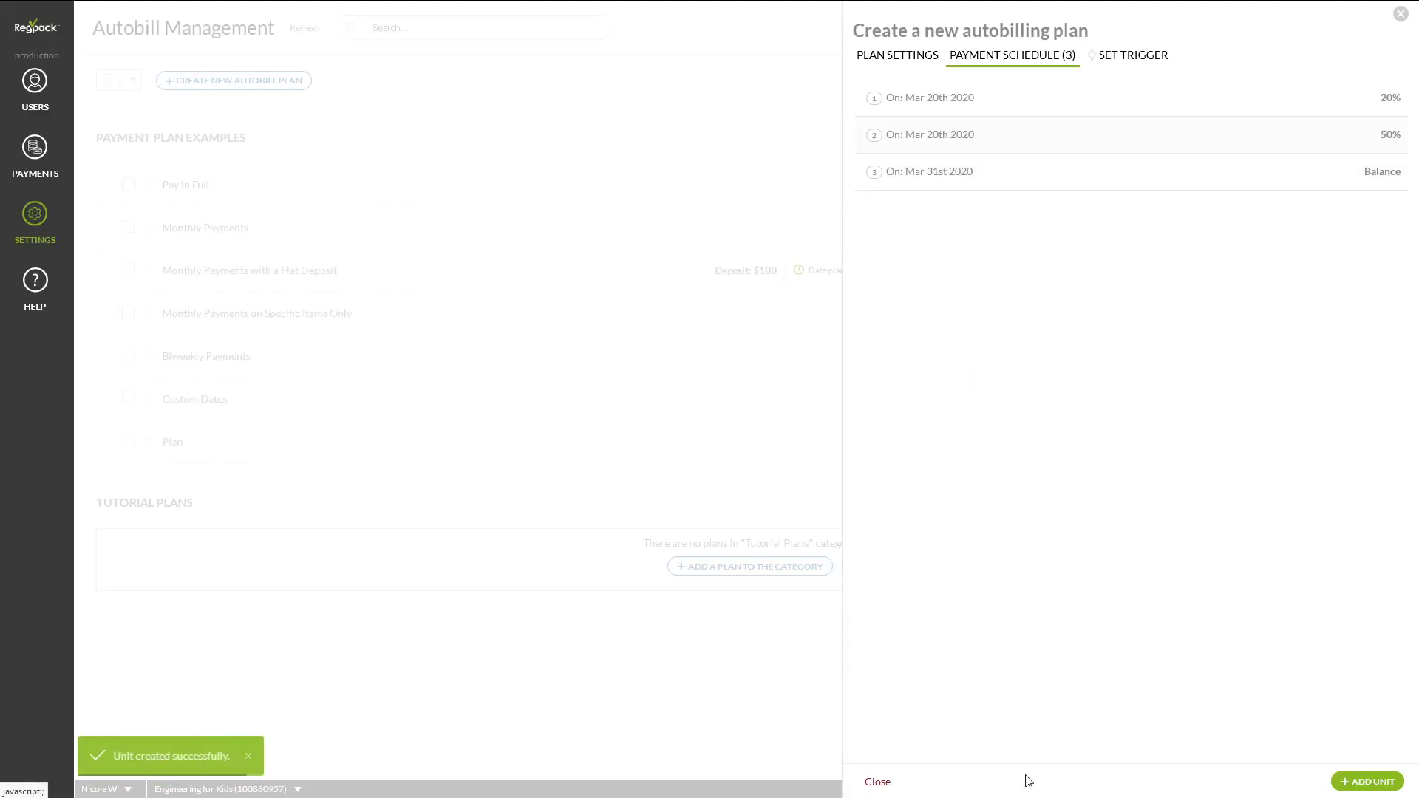
Make the plan's trigger add the plan to the user and hide it from others, and start defining its conditions
click(1139, 59)
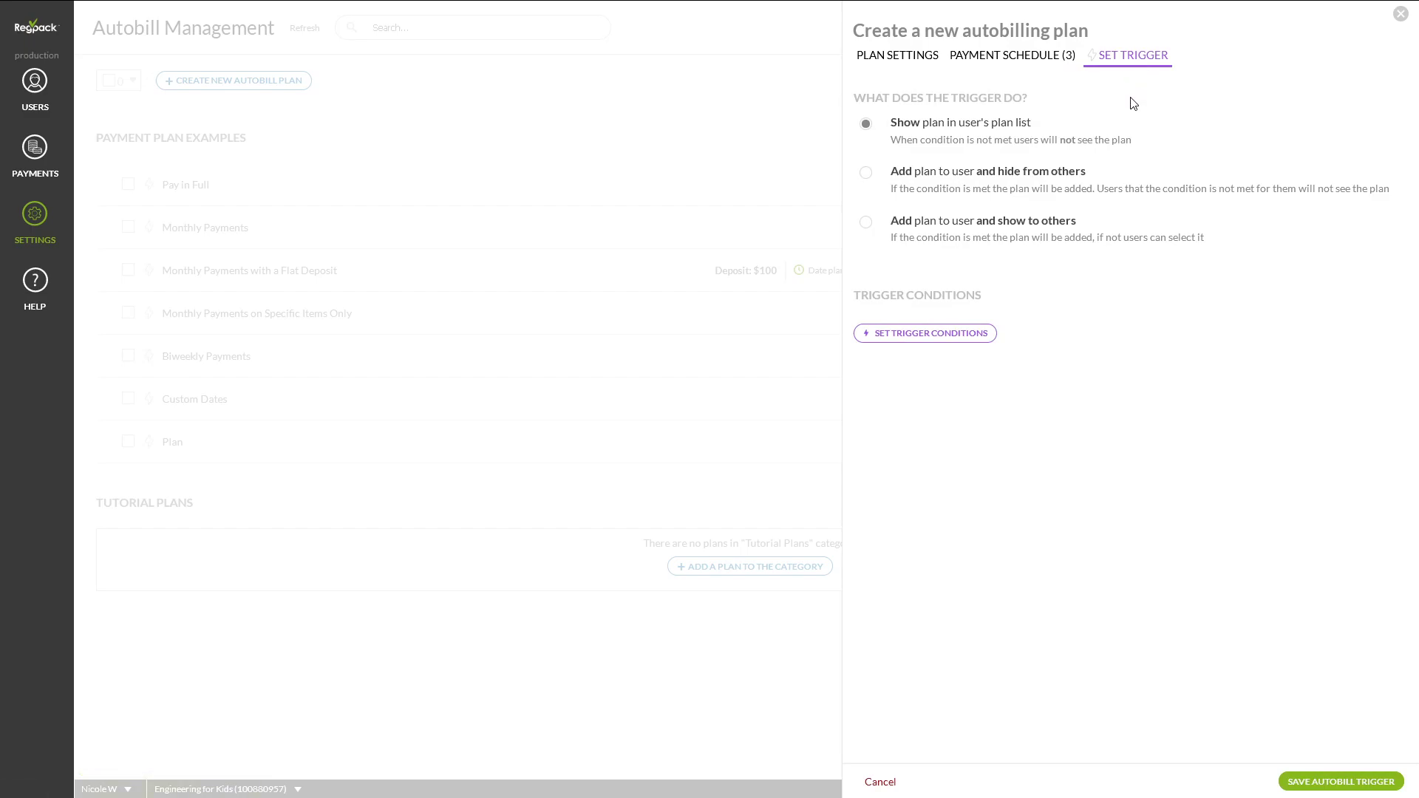
click(938, 180)
click(903, 346)
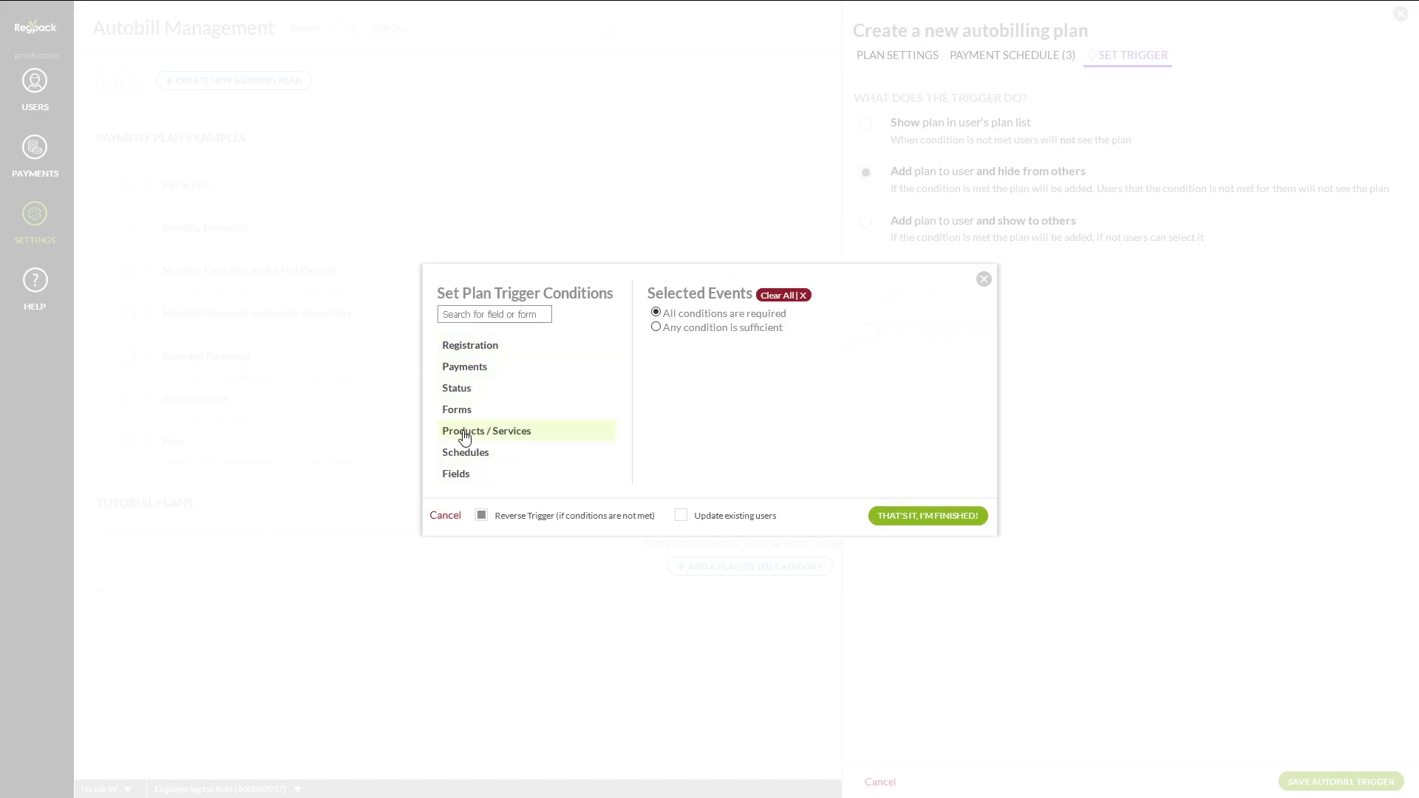
Add product conditions requiring January's Elementary School, Middle School and High School to be added to user cart
click(465, 436)
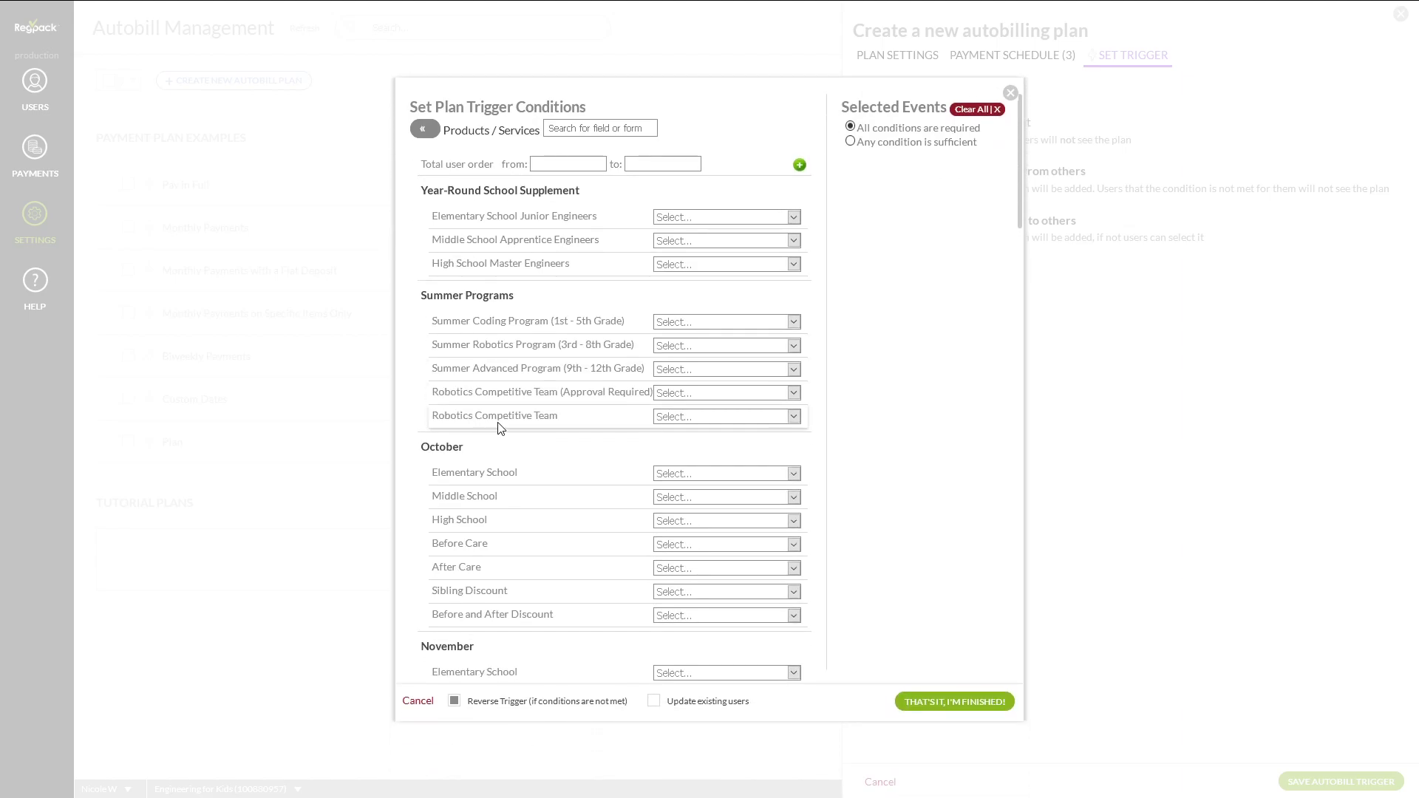
scroll(656, 421, down, 8)
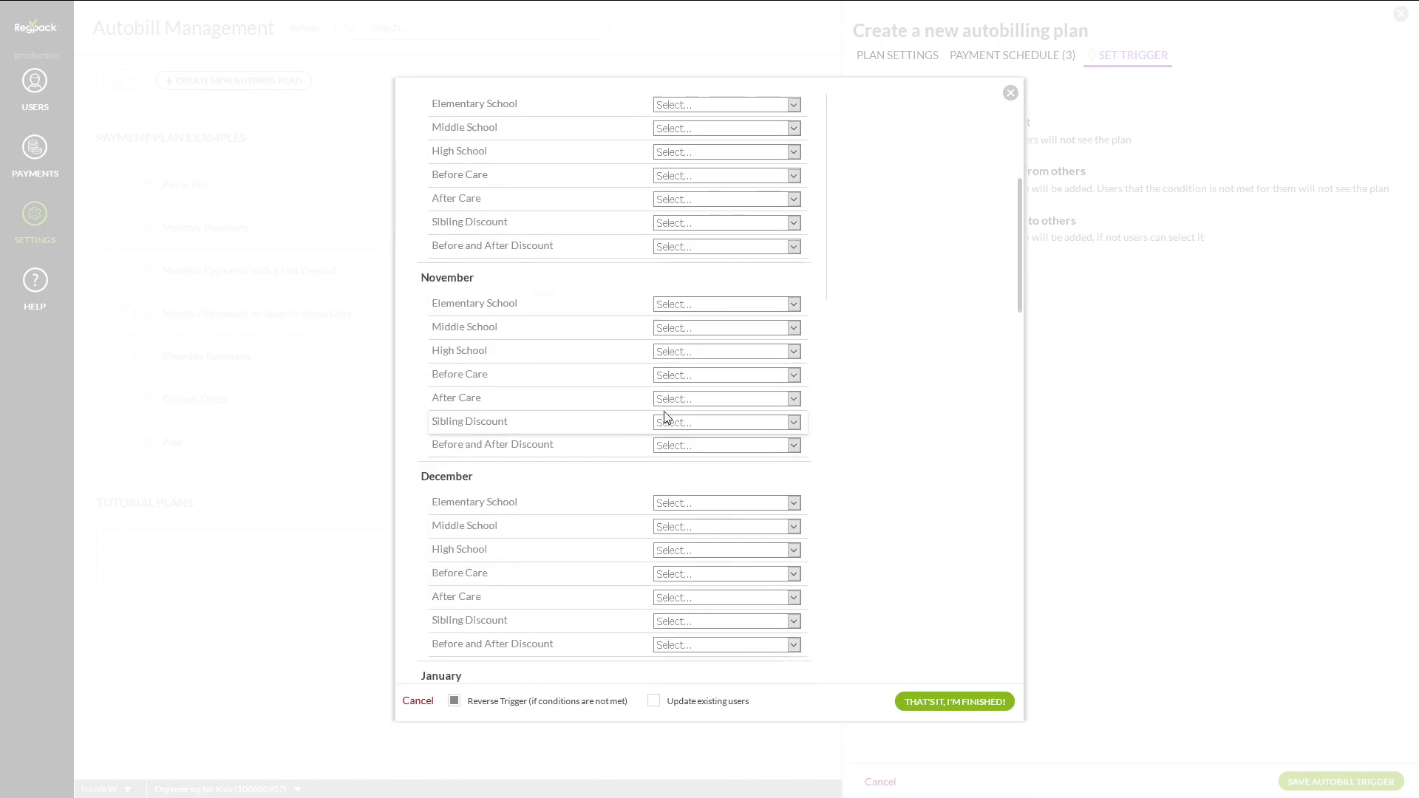
click(726, 446)
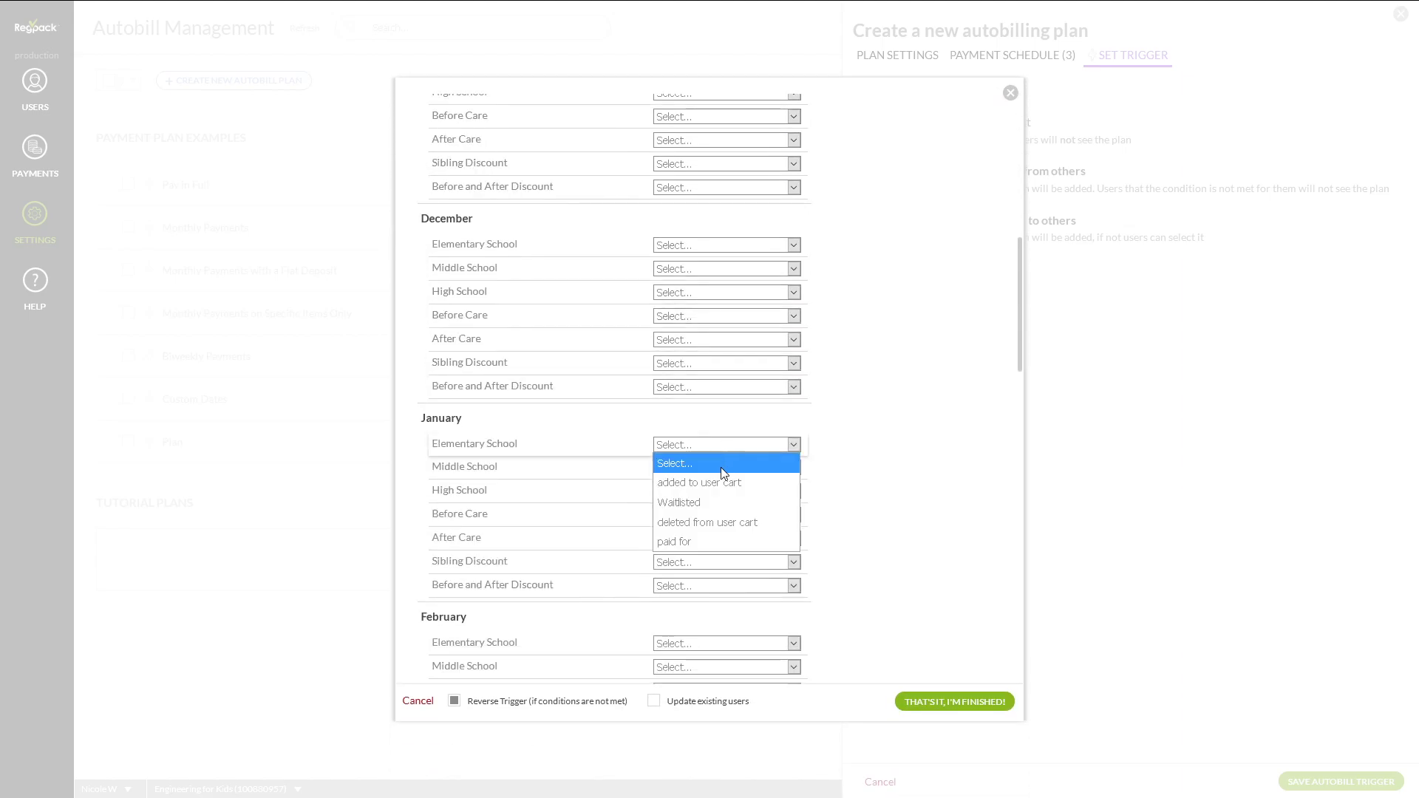
click(717, 480)
click(677, 497)
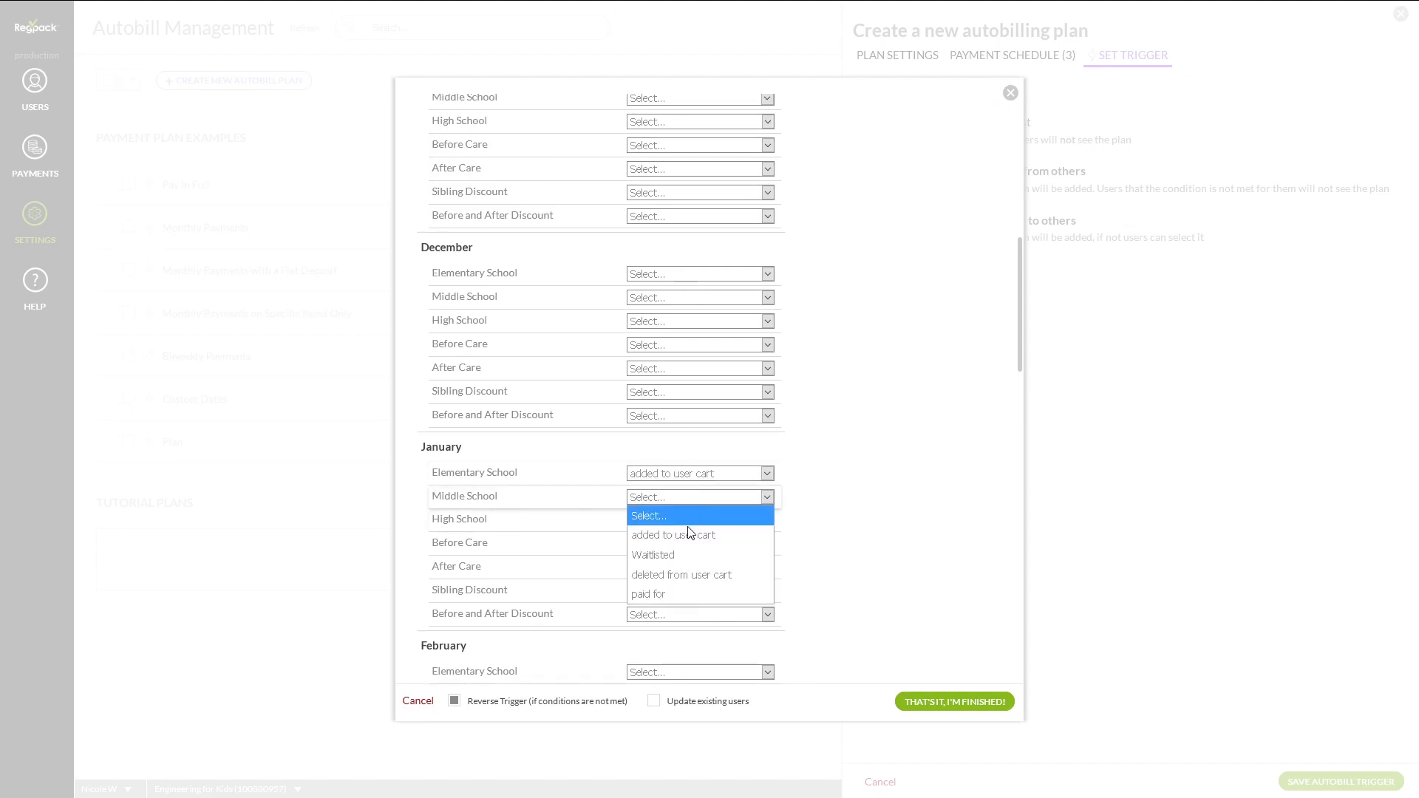
click(690, 532)
click(627, 596)
click(612, 637)
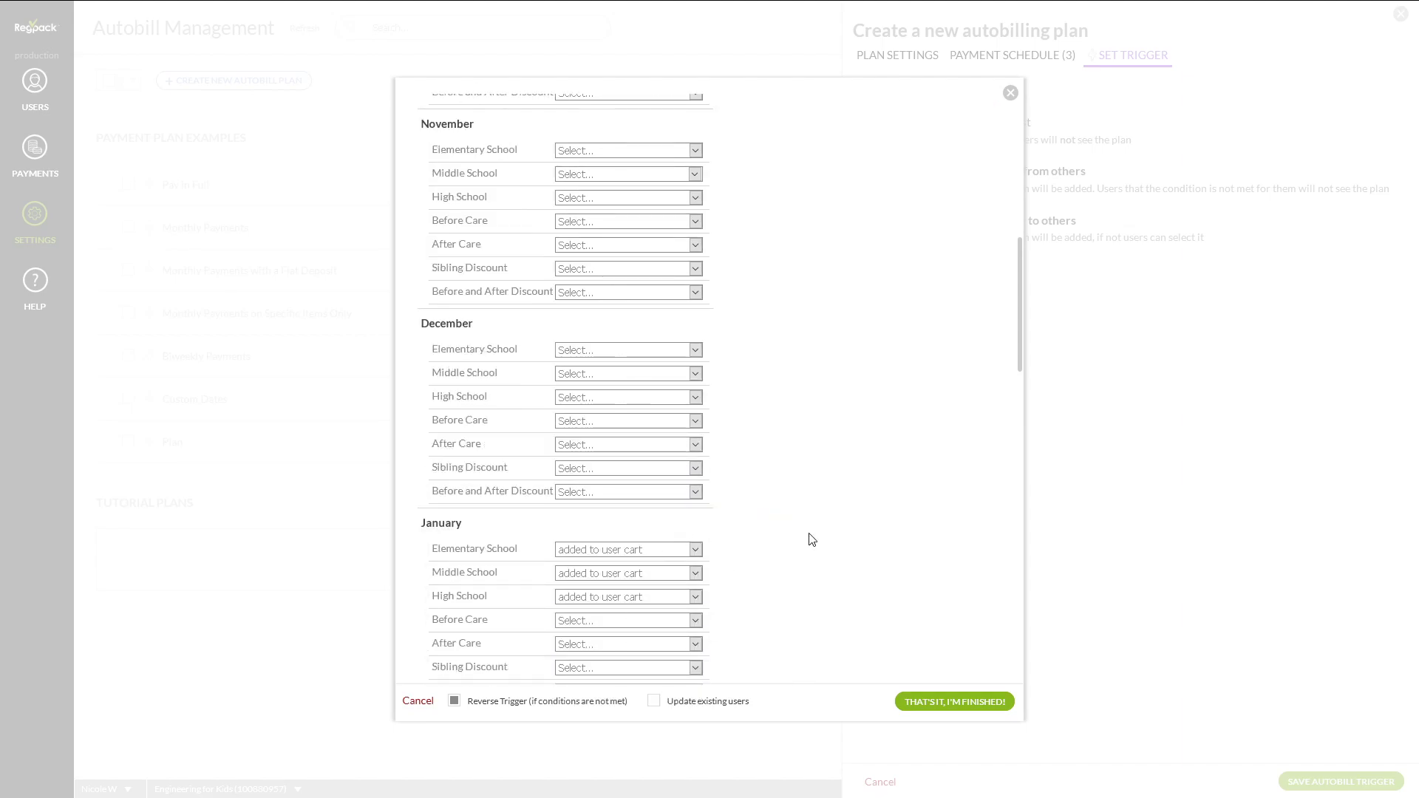
Make any condition sufficient for the trigger and save the autobill trigger
scroll(850, 443, up, 10)
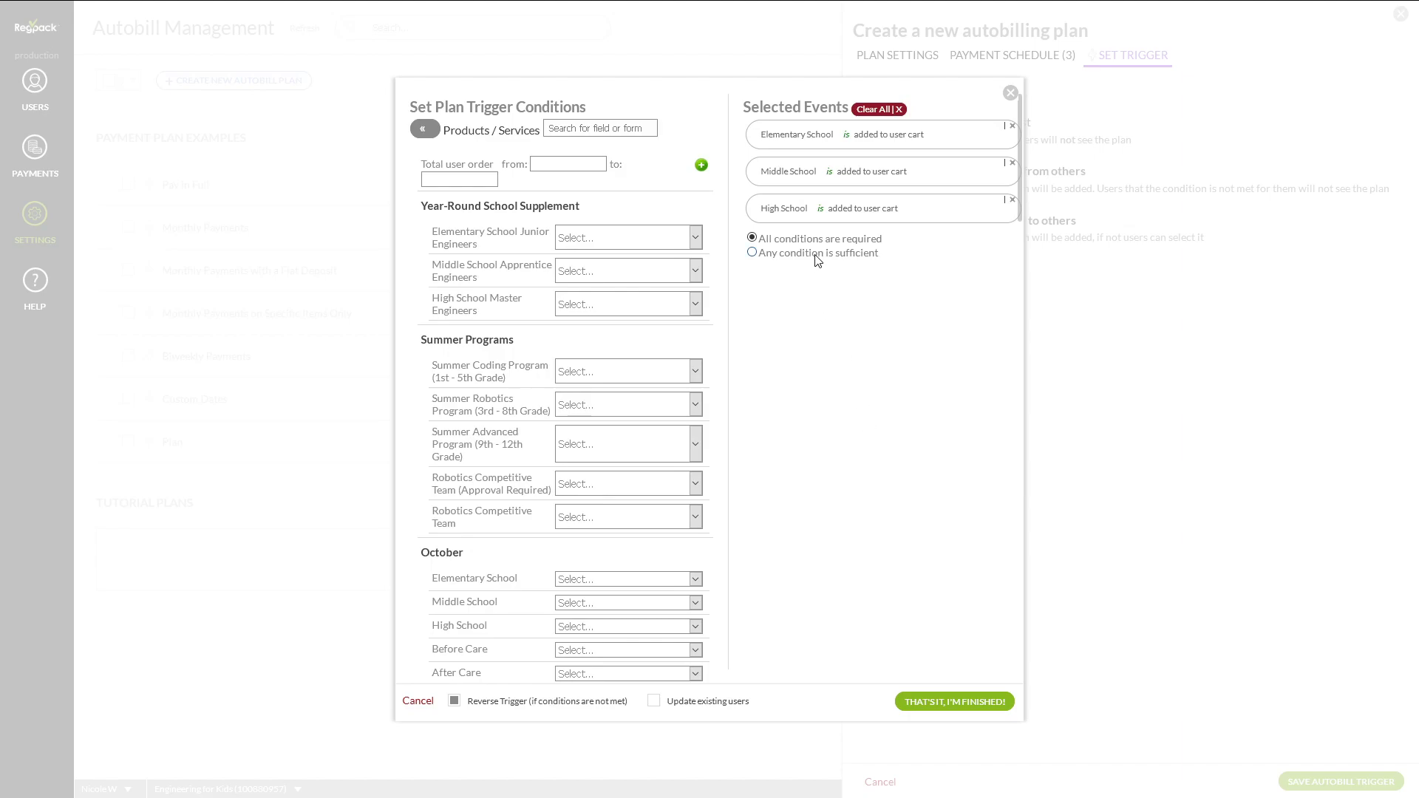
click(985, 703)
click(1333, 782)
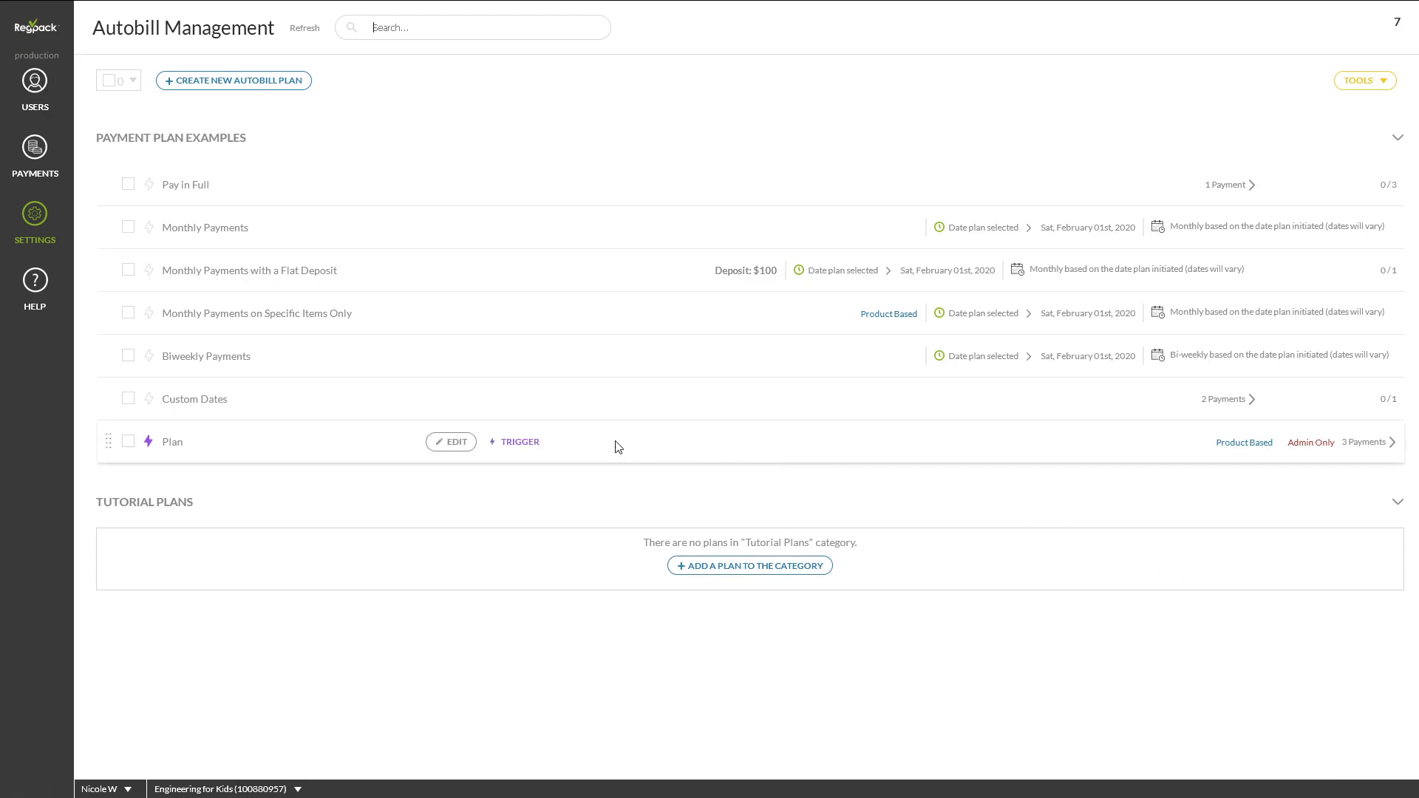
Review the saved trigger conditions of Plan and the available field and status condition categories, leaving them unmodified
click(531, 444)
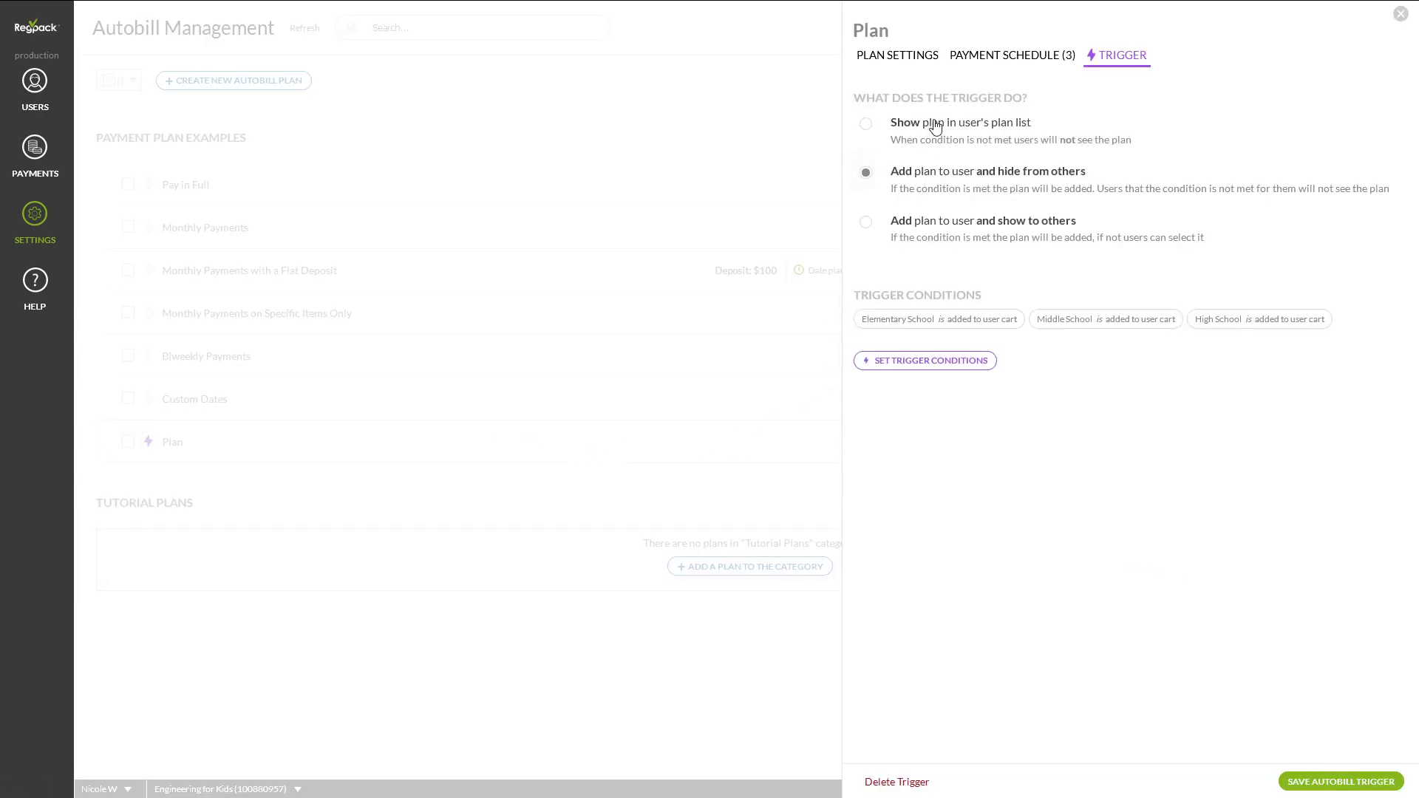
click(924, 359)
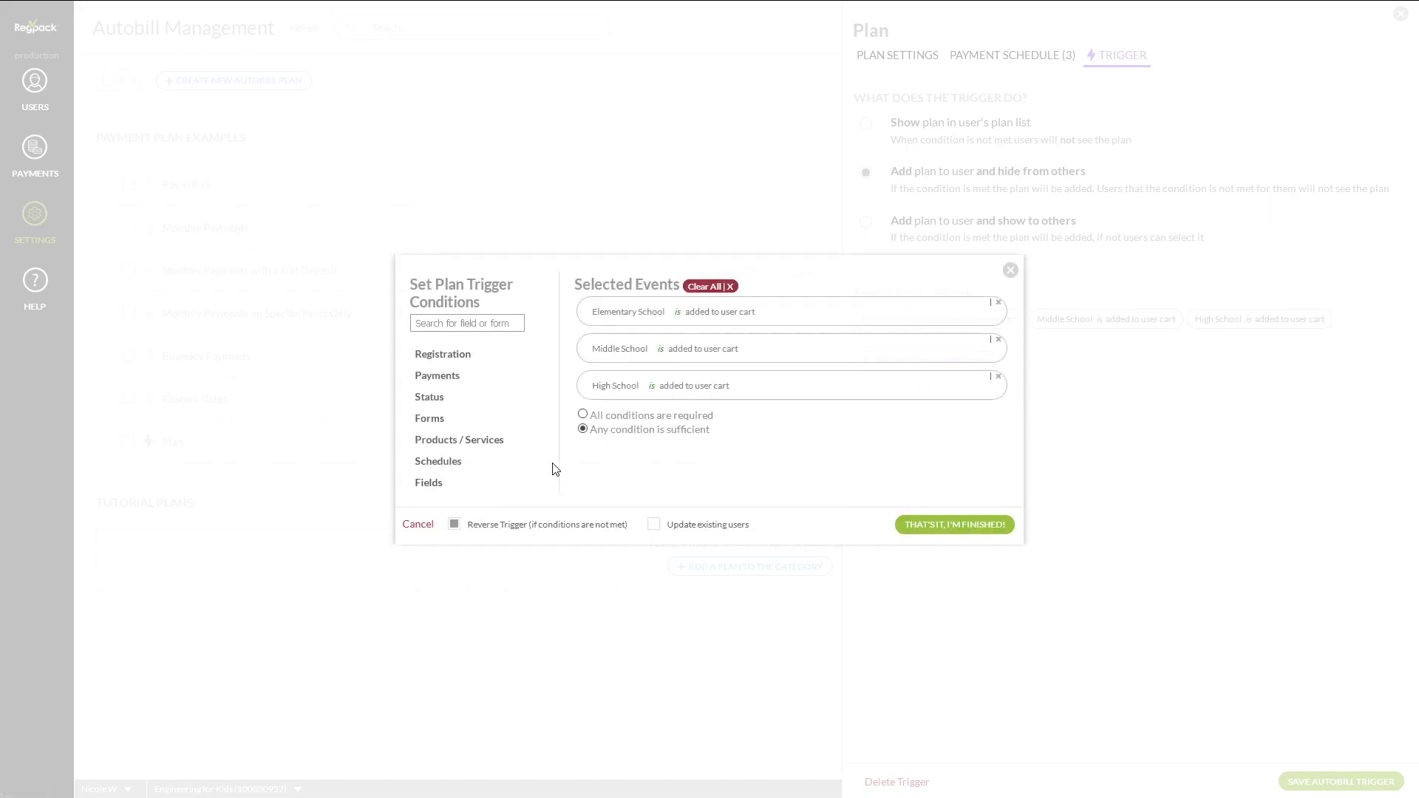
click(441, 484)
scroll(564, 232, down, 1)
scroll(564, 244, up, 1)
click(433, 136)
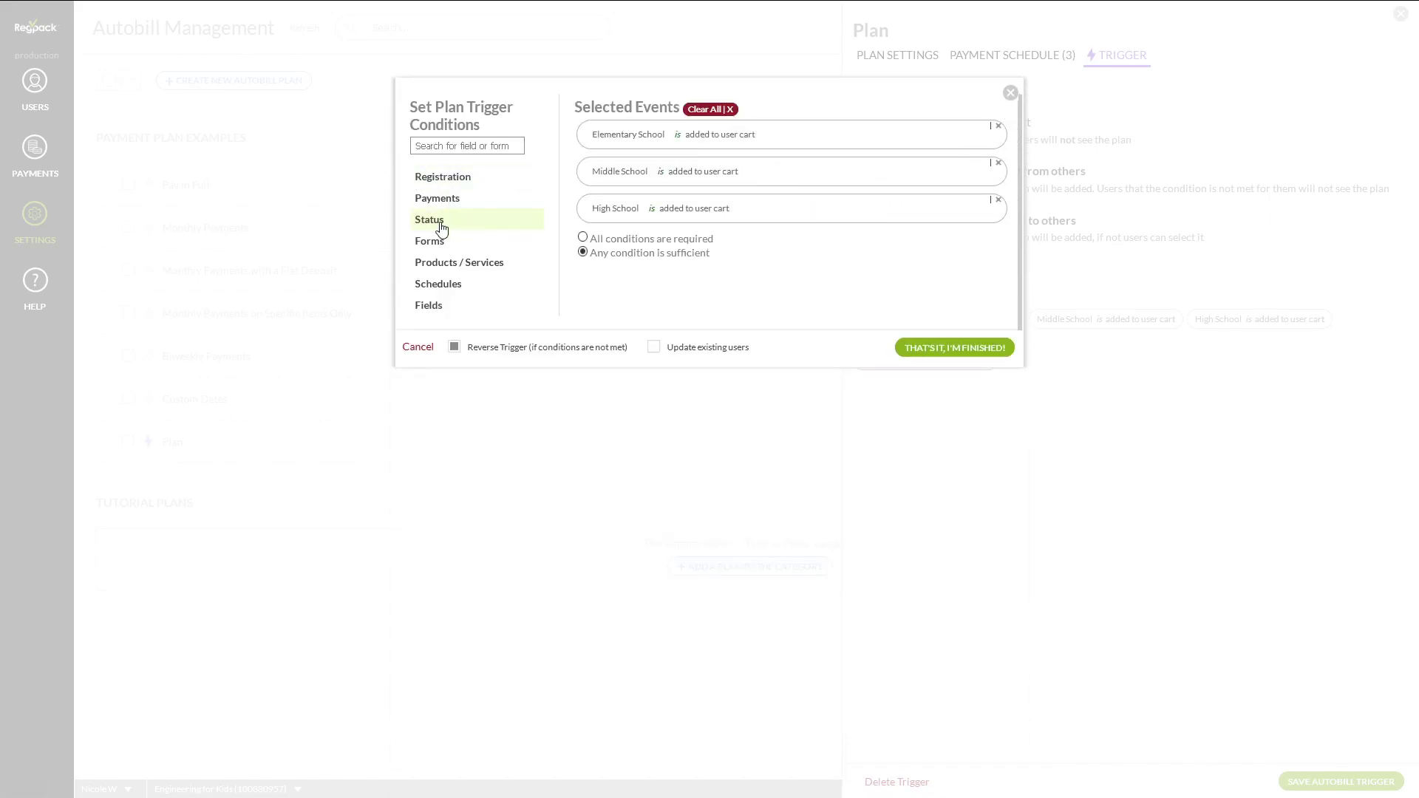
click(443, 222)
click(1010, 269)
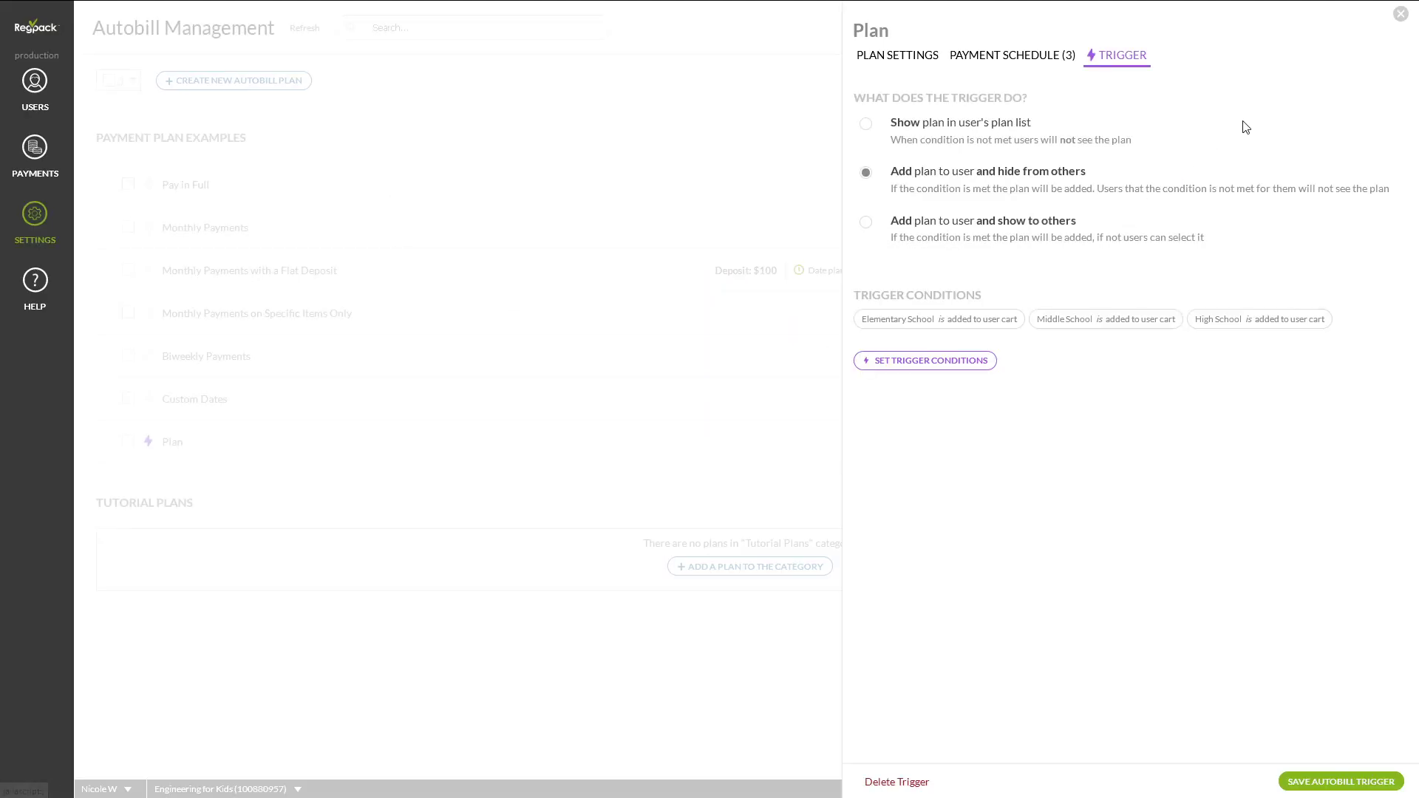
click(1401, 14)
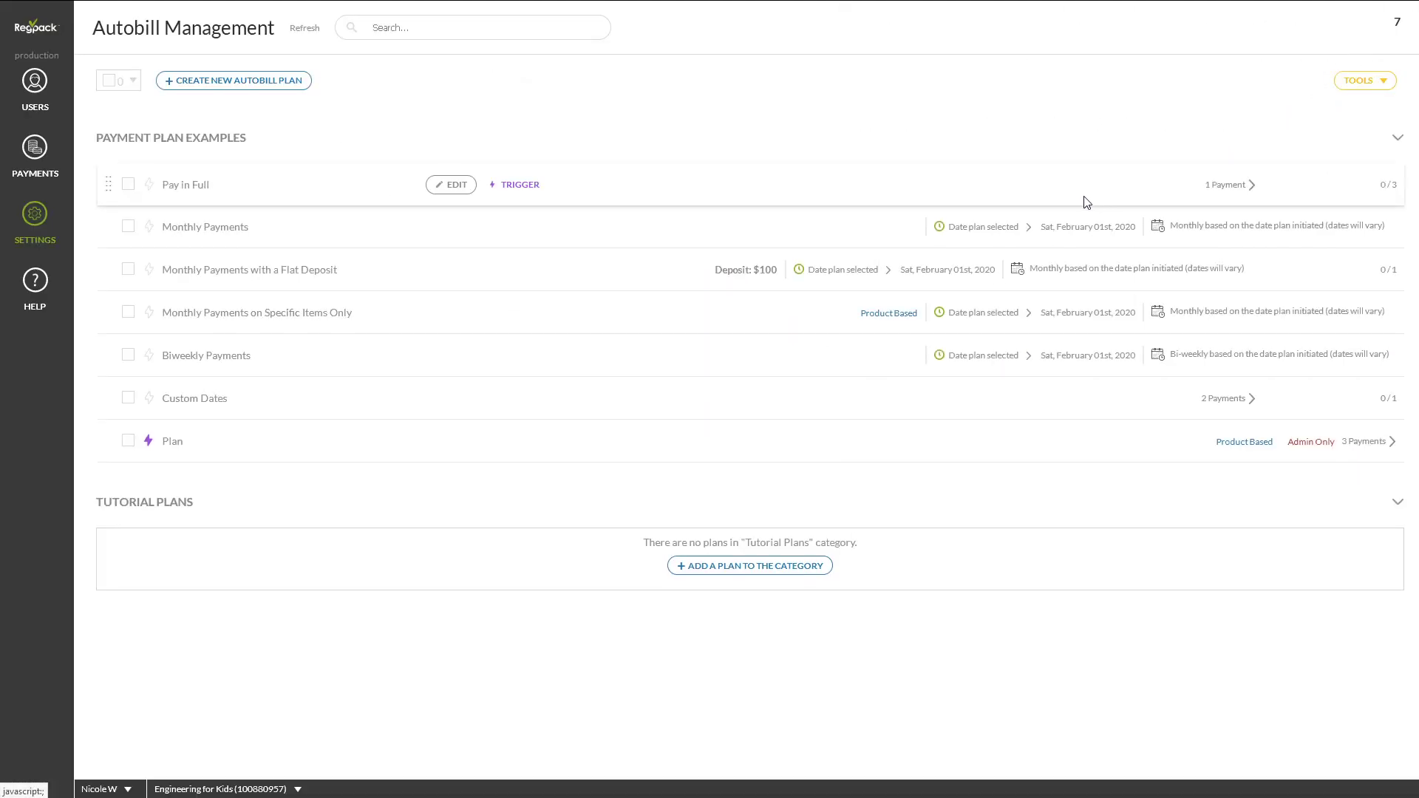
Open the first user enrolled in the Pay in Full plan and review their family, info, emails and autobill schedule
click(449, 185)
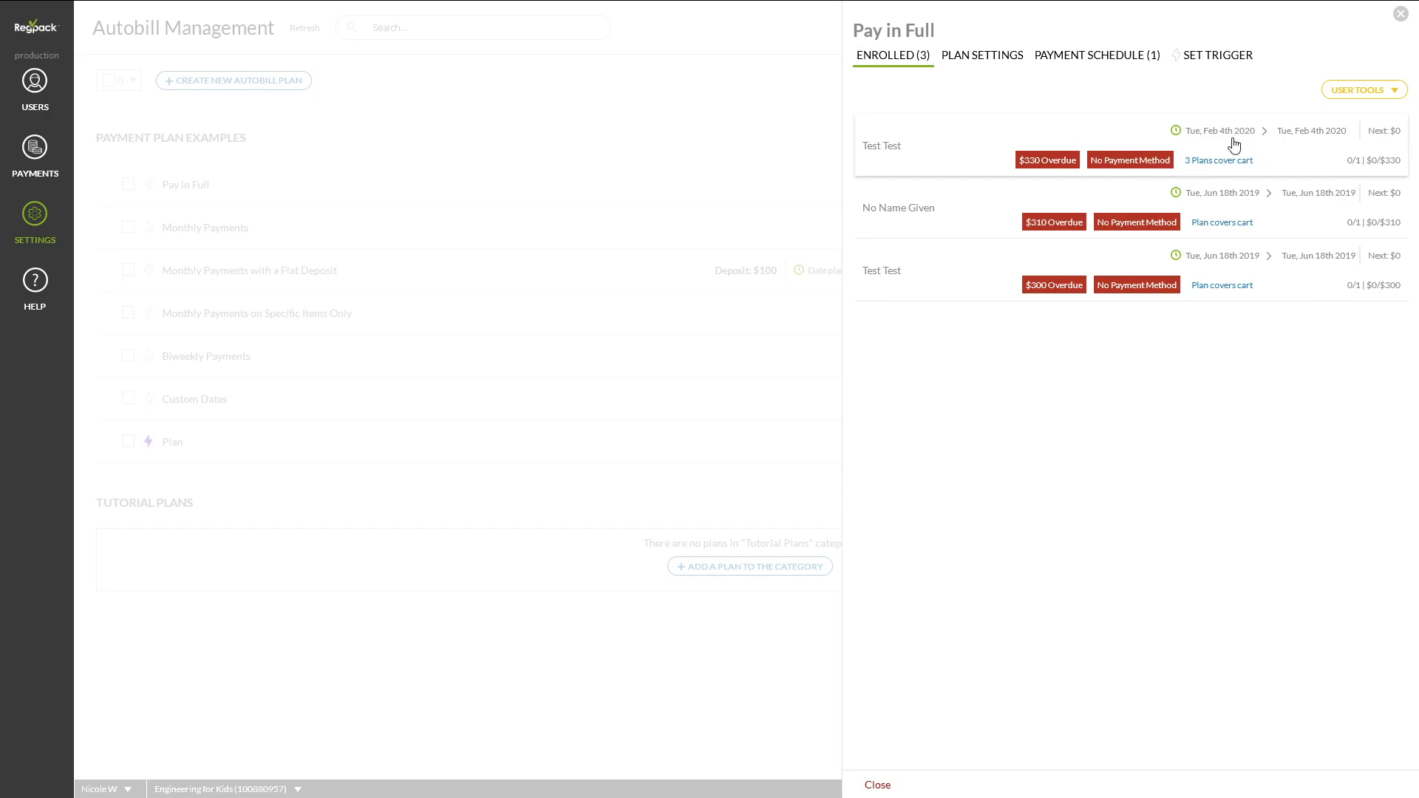
click(1281, 156)
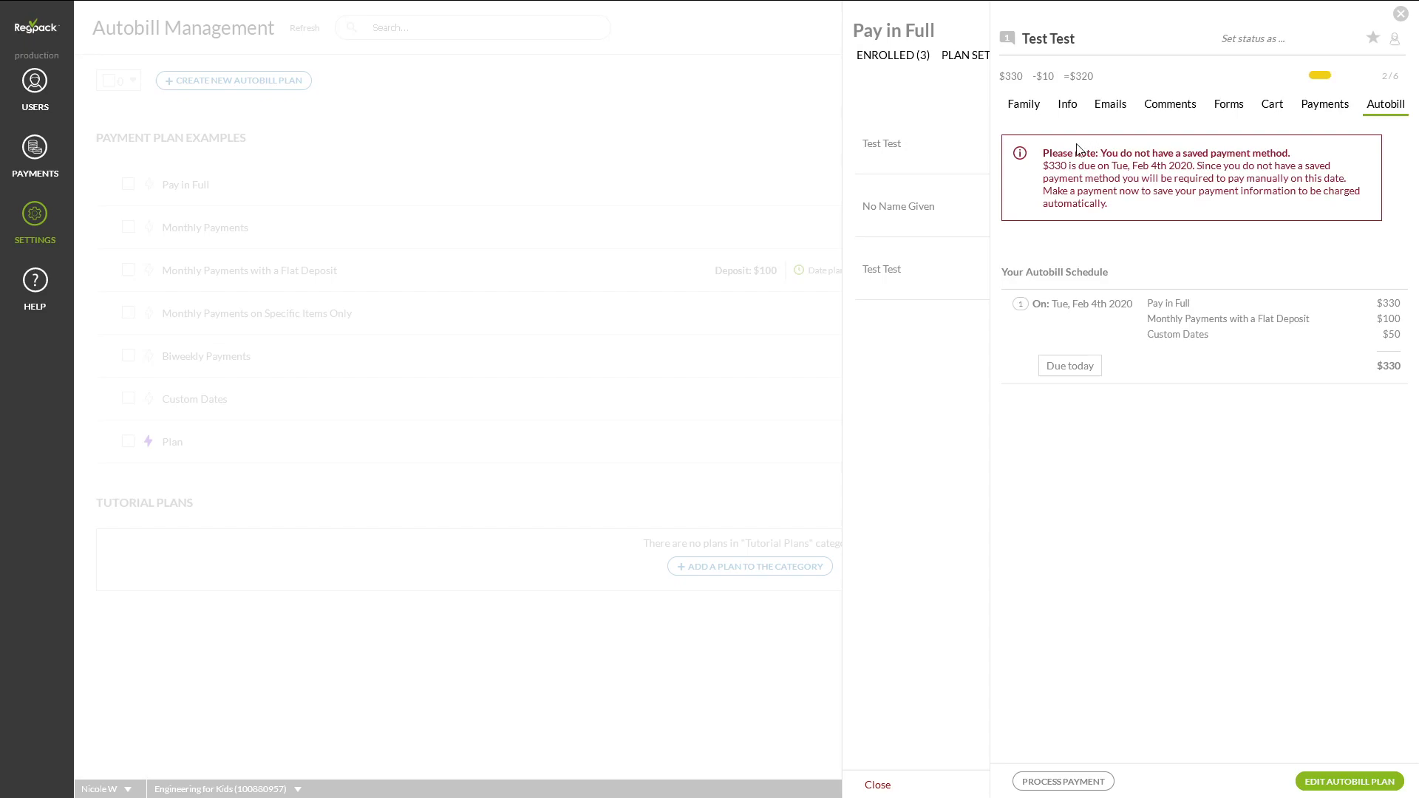
click(1022, 108)
click(1067, 108)
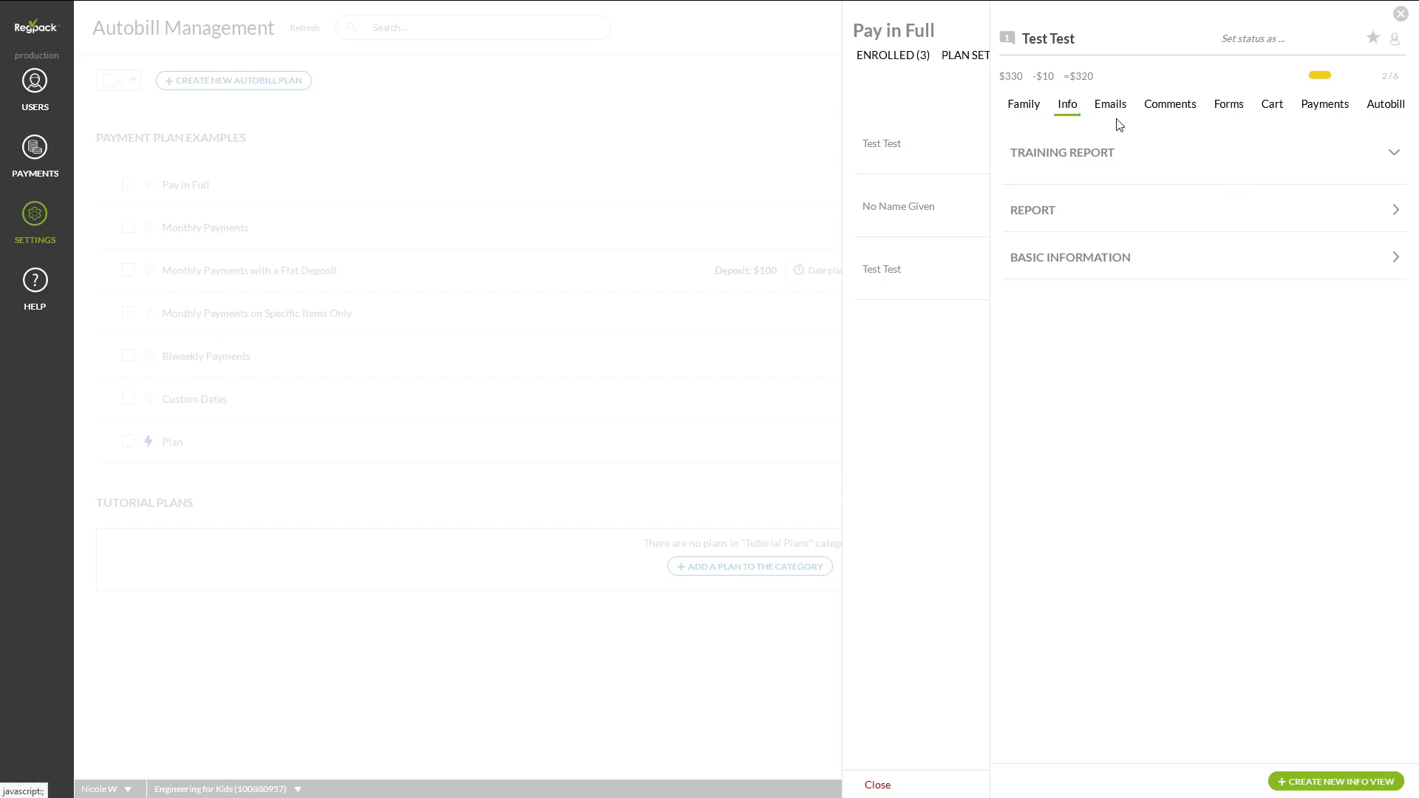
click(1113, 127)
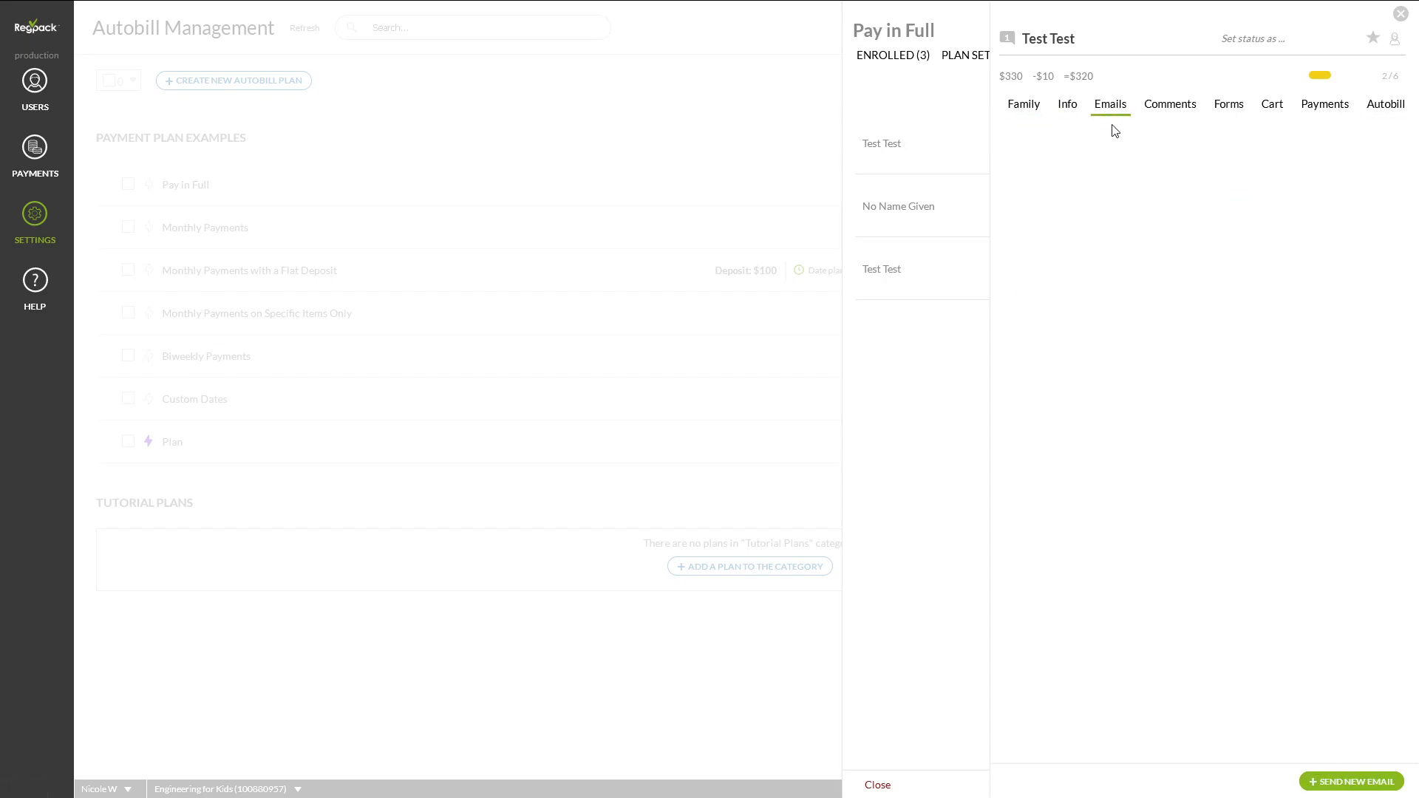
click(1386, 108)
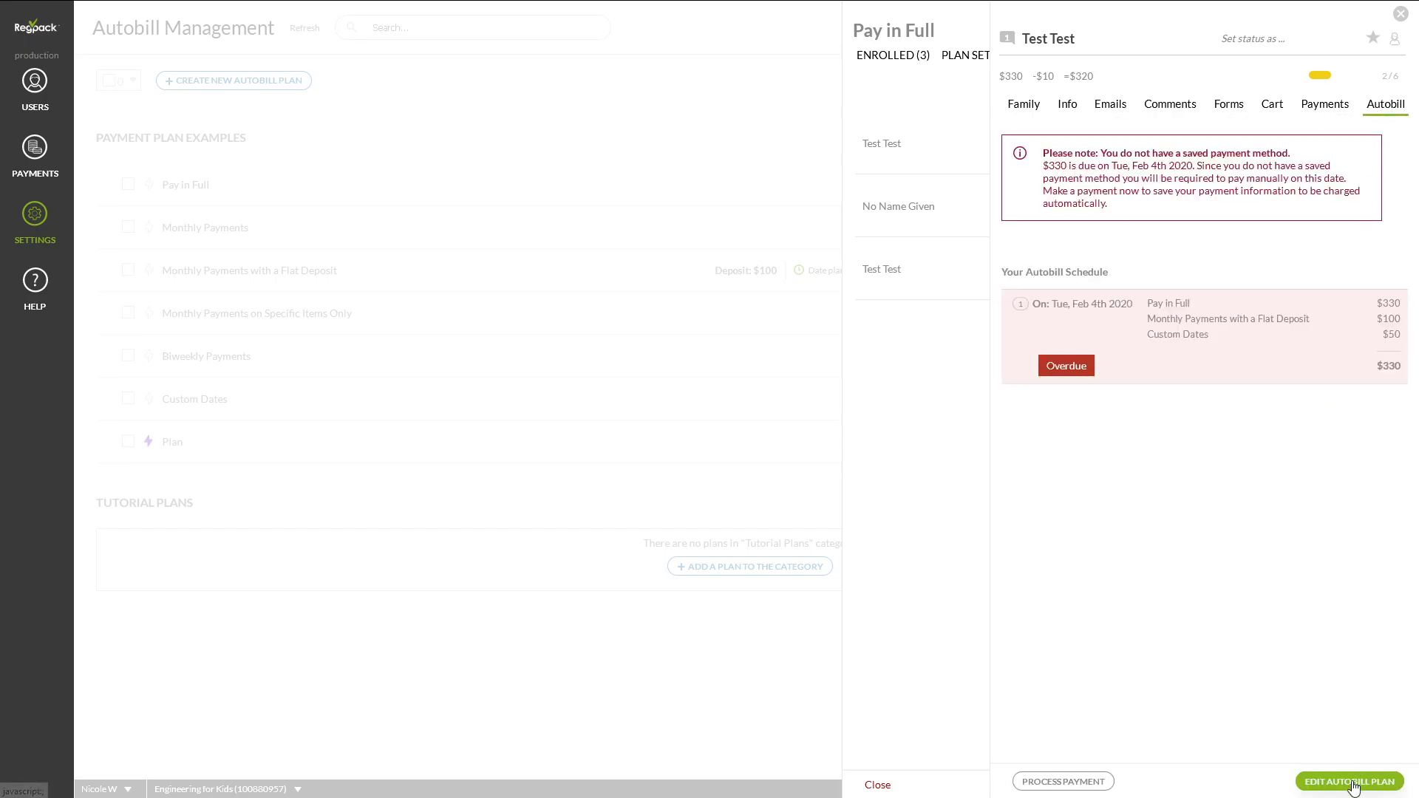
Inspect the enrolled user's assigned autobill plans and the options to remove or add plans
click(1352, 784)
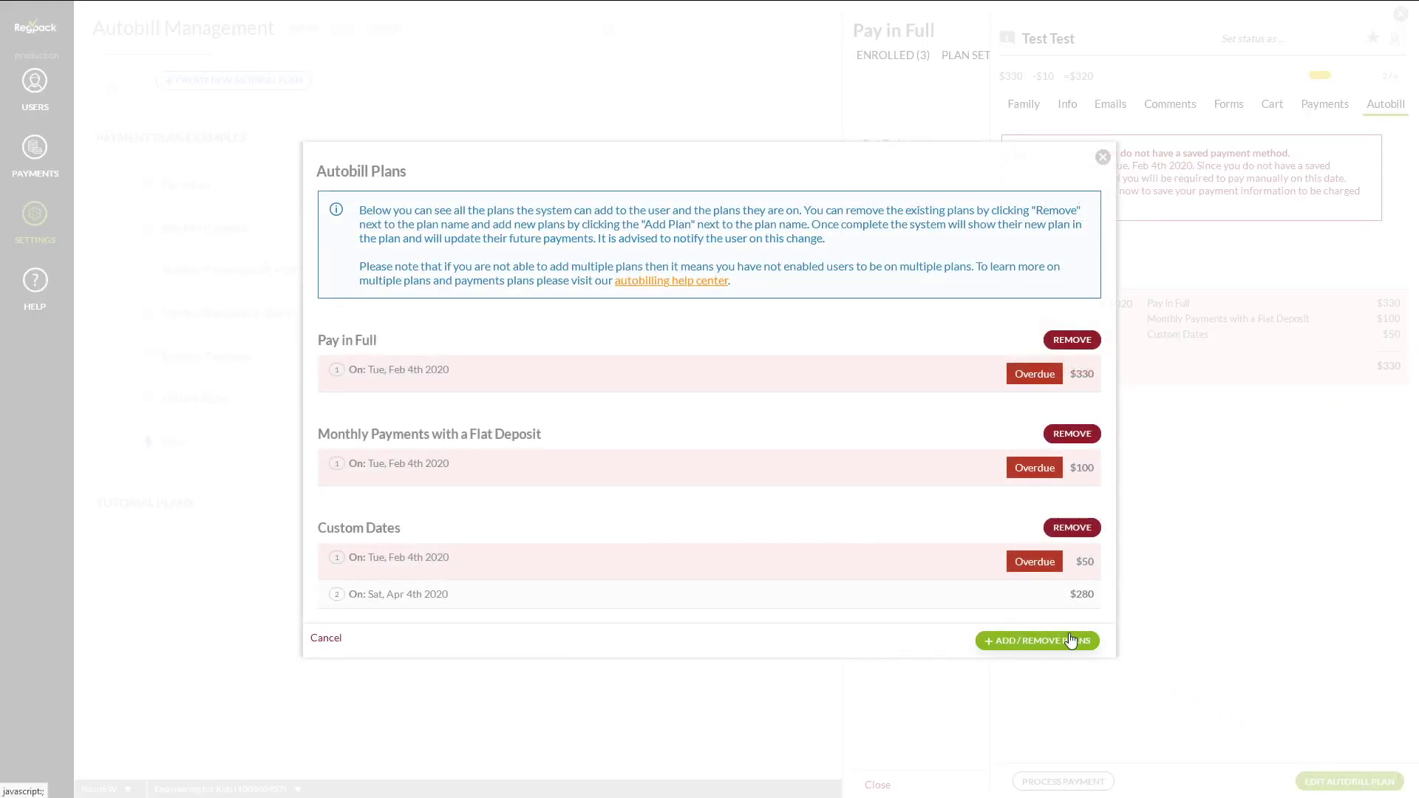
click(1069, 530)
click(1067, 529)
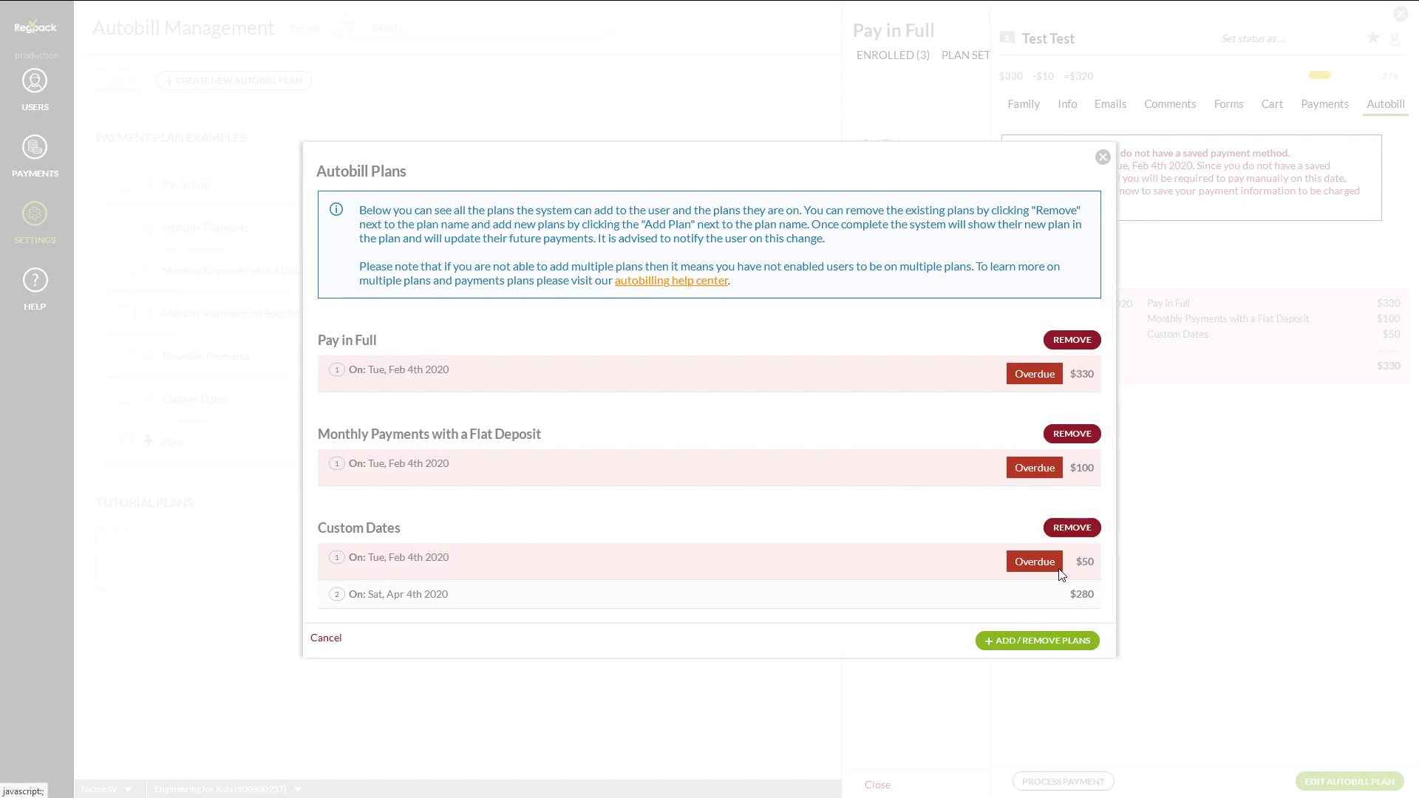
click(1047, 642)
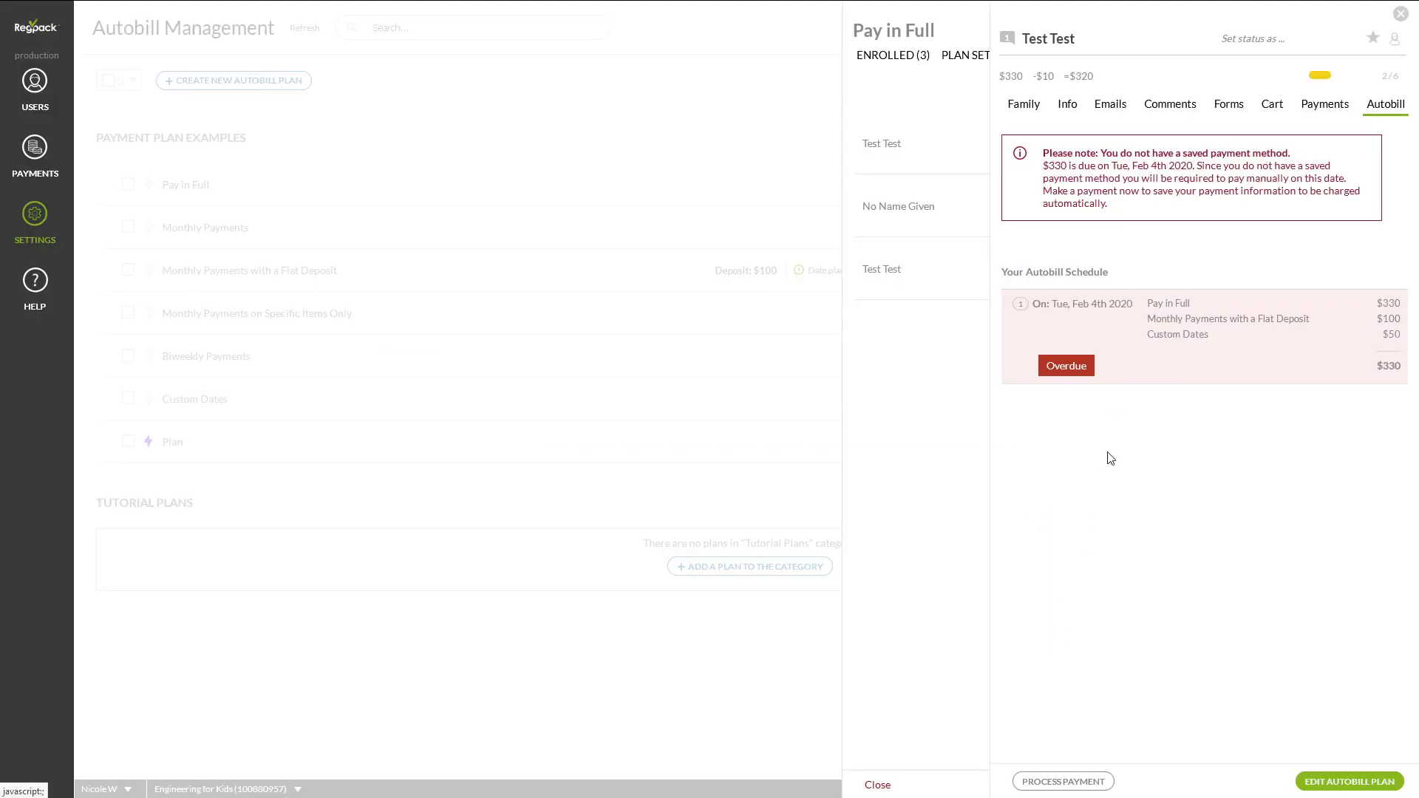
Look through the user's payments, cart, forms, comments, emails, info and family sections, and return to the autobill plan list
click(1318, 111)
click(1271, 110)
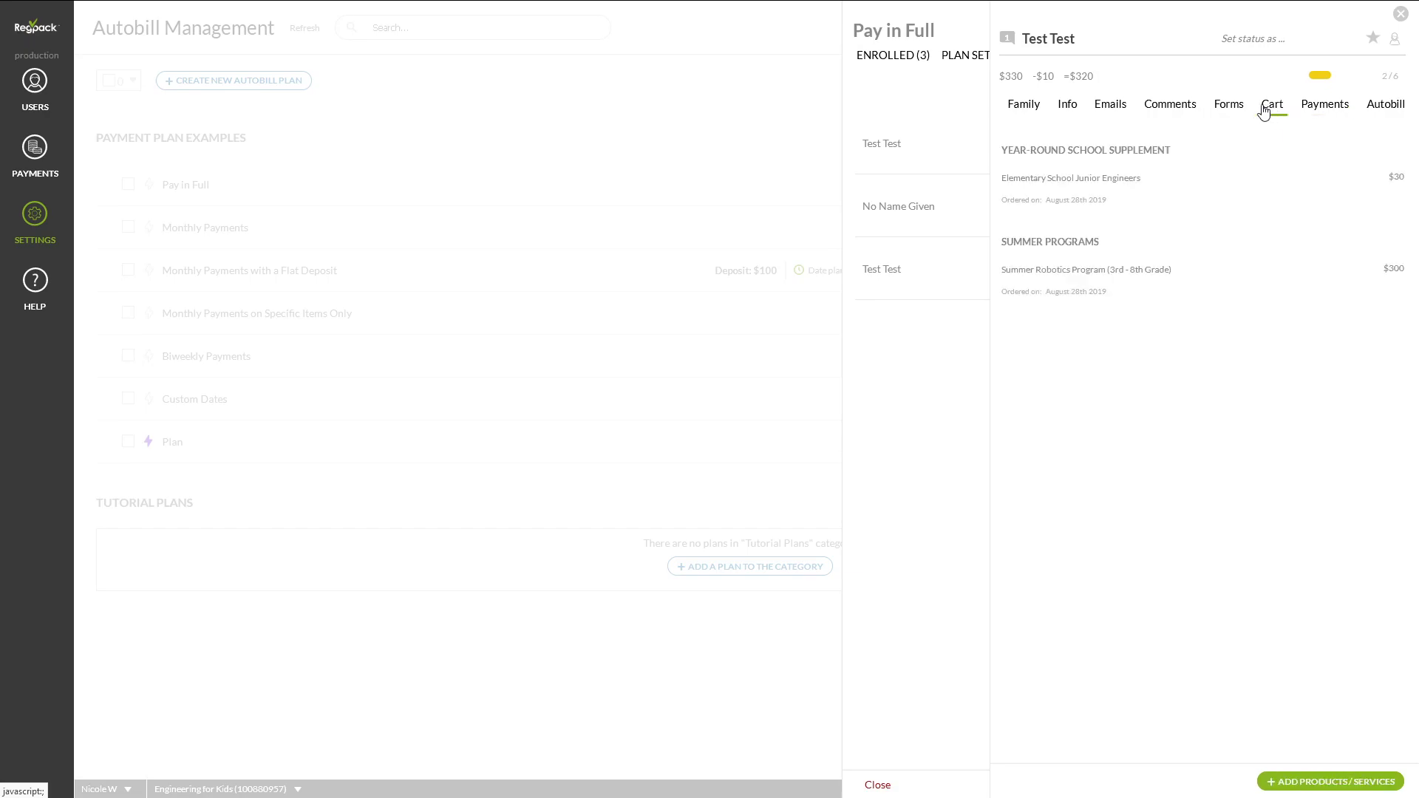
click(1229, 109)
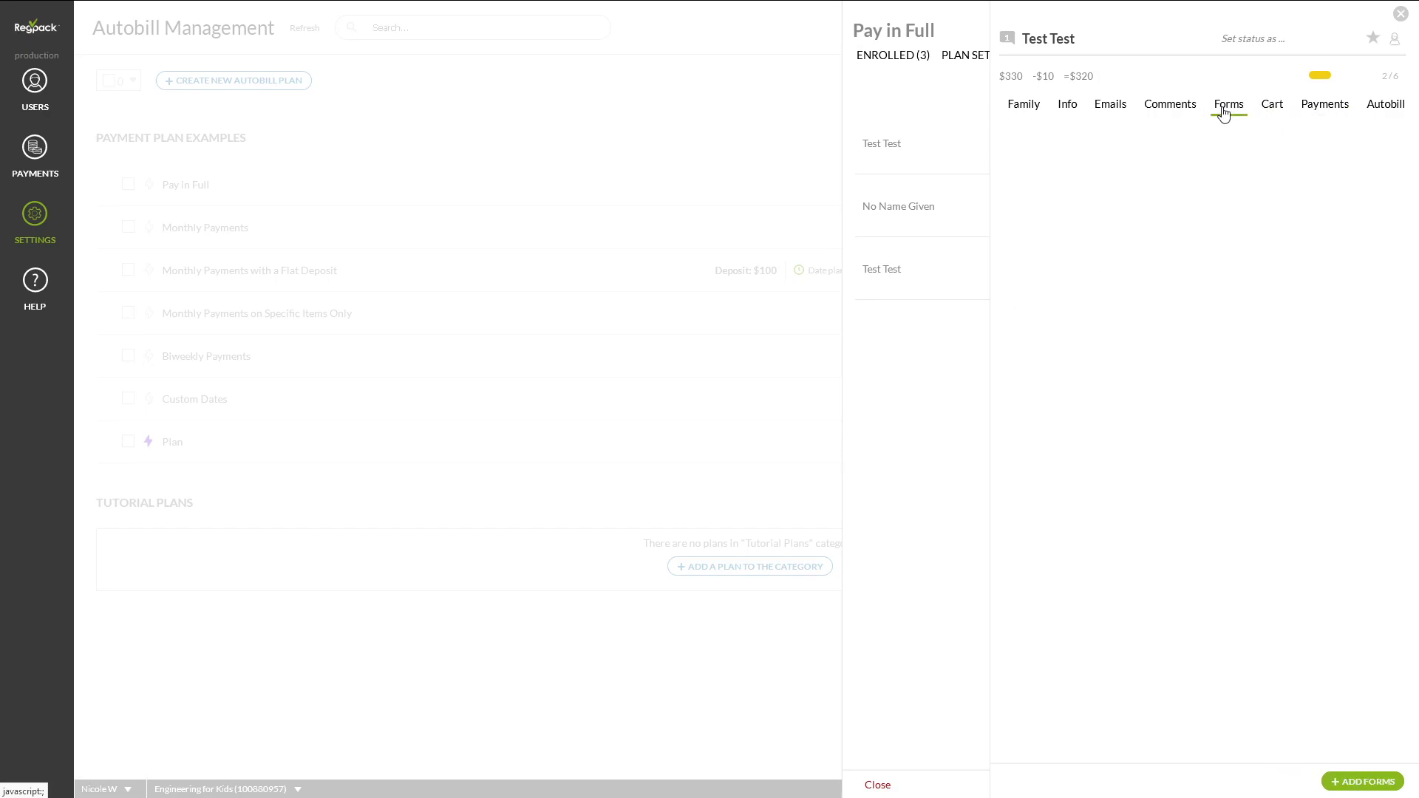
click(1174, 110)
click(1095, 111)
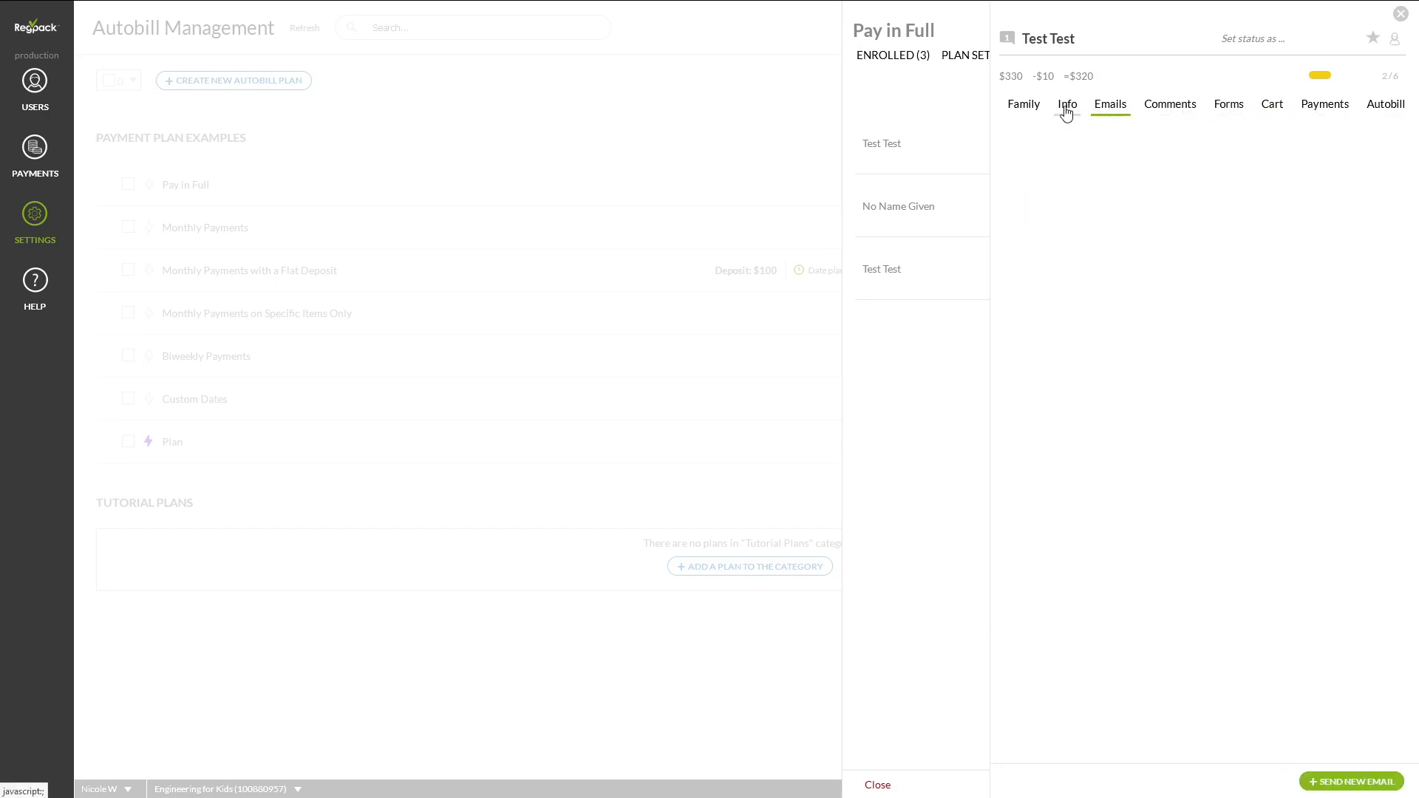
click(1067, 111)
click(1016, 109)
click(1399, 15)
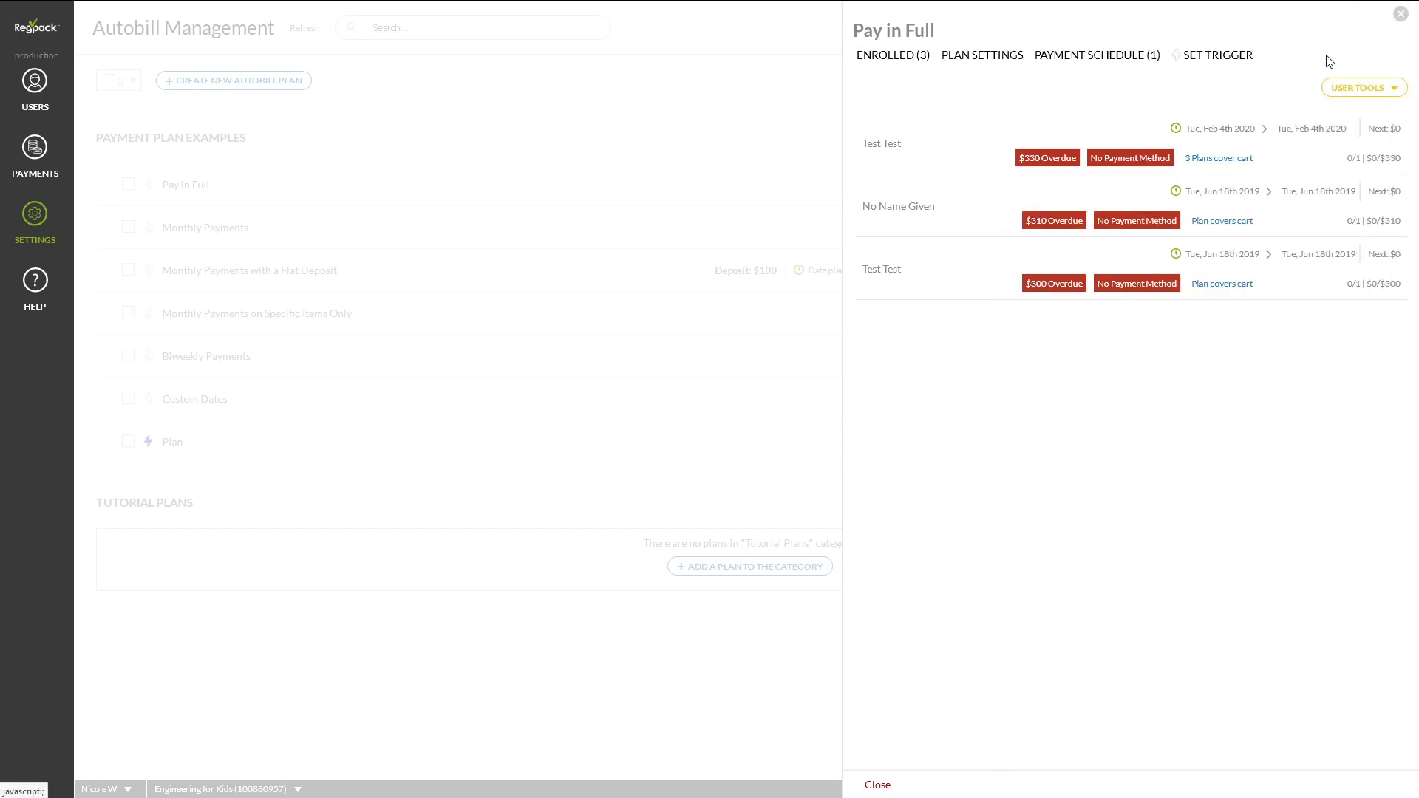
click(1400, 14)
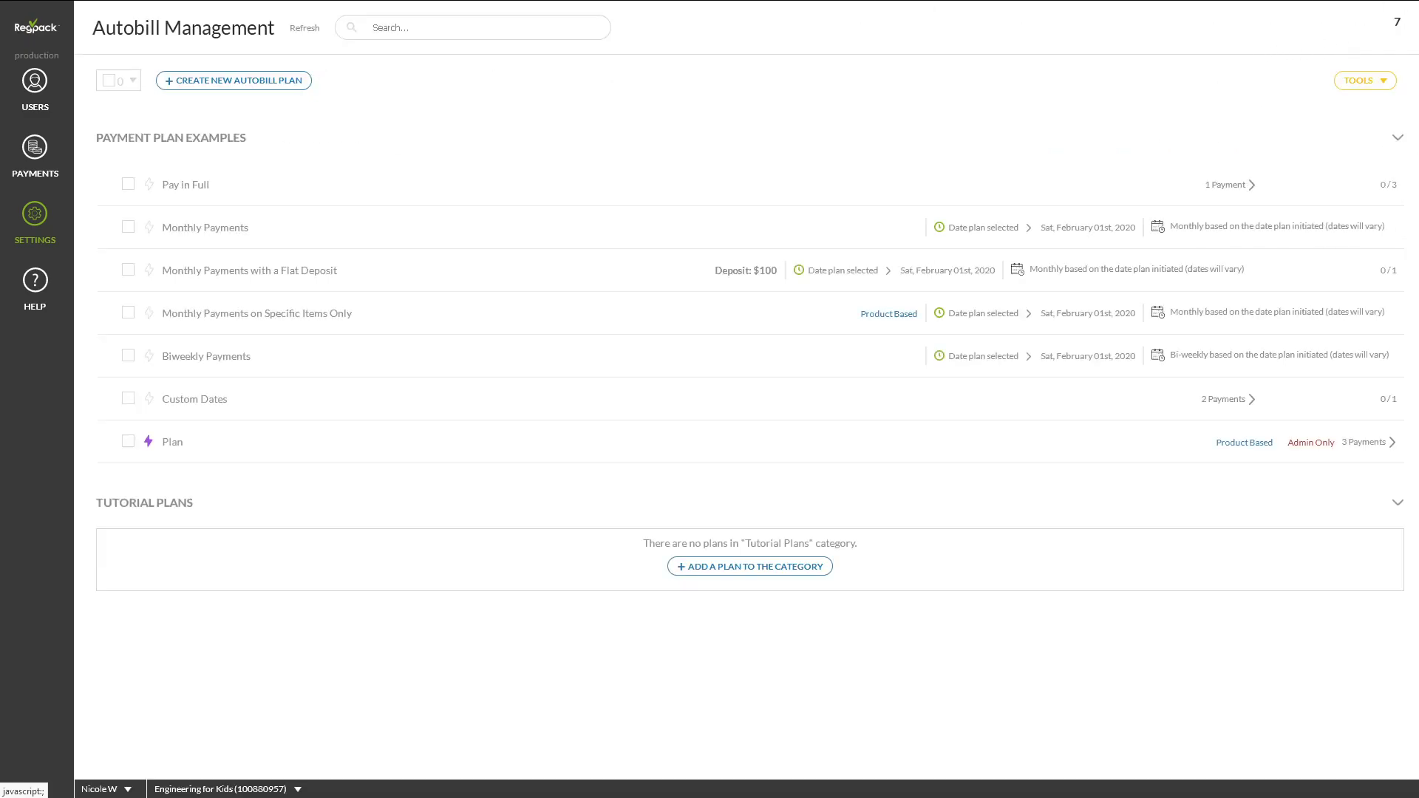